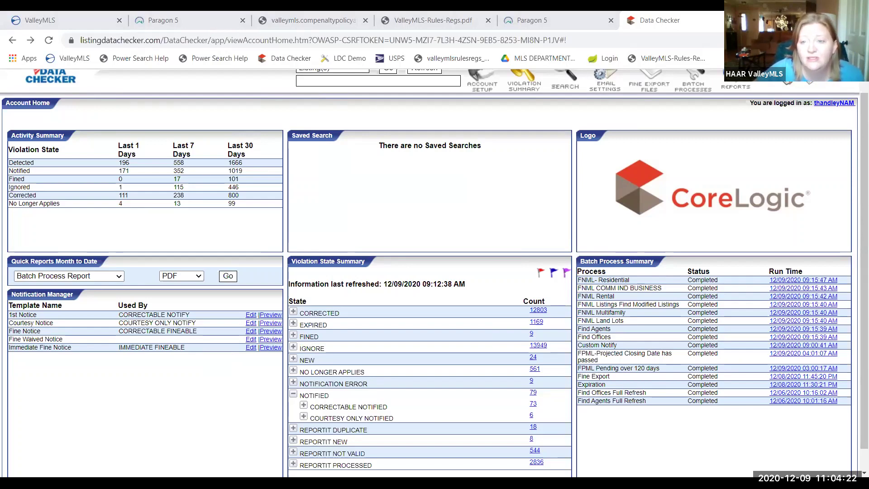
Step: Switch to Paragon and look through the displayed residential listing's full agent report, including its features and owner sections
click(140, 20)
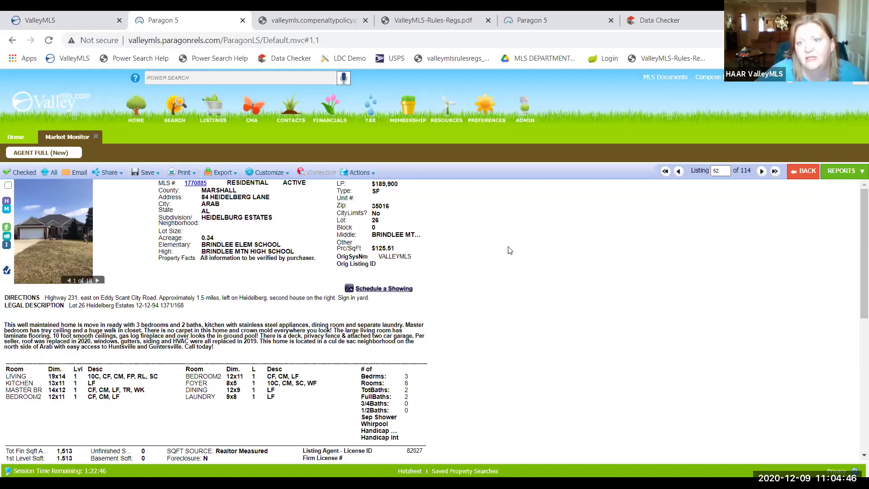
scroll(510, 250, down, 3)
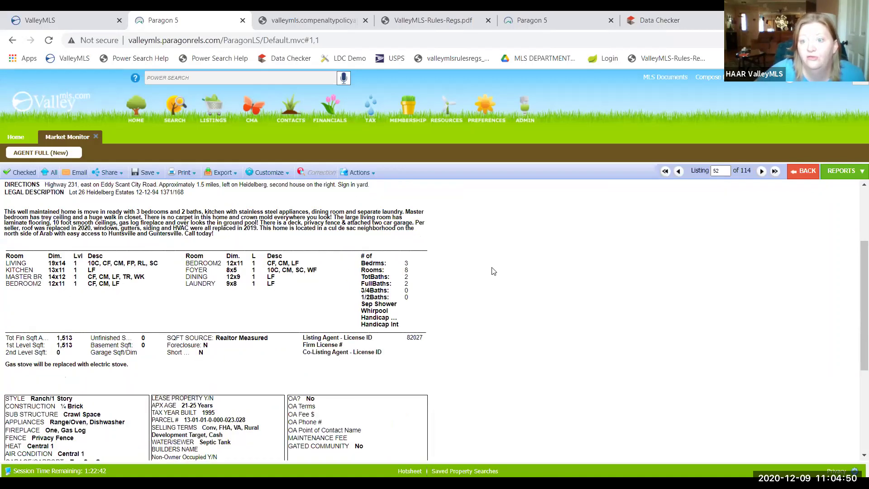
scroll(493, 271, down, 4)
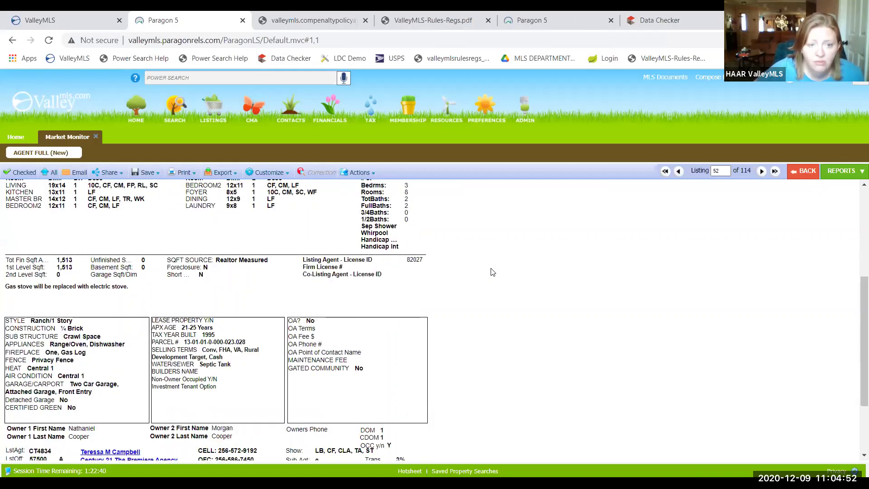
scroll(492, 271, up, 6)
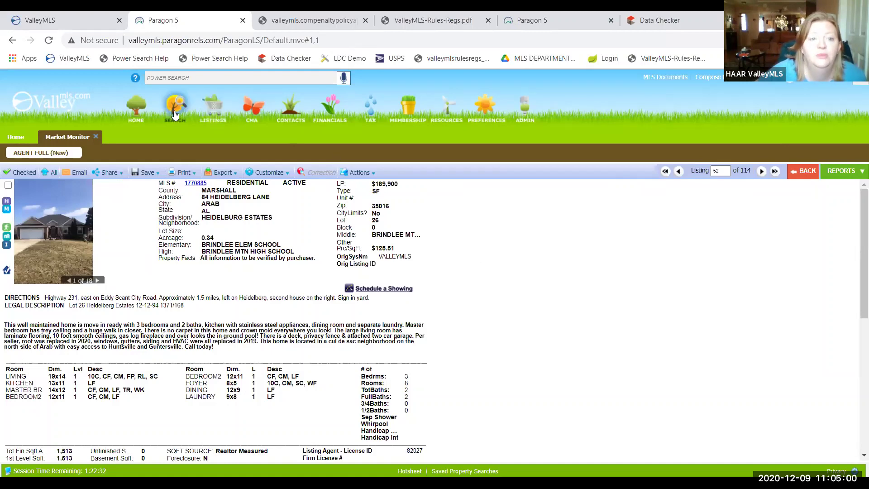
Step: Open a residential property search and examine its criteria fields down to Originating System Name
mouse_move(174, 115)
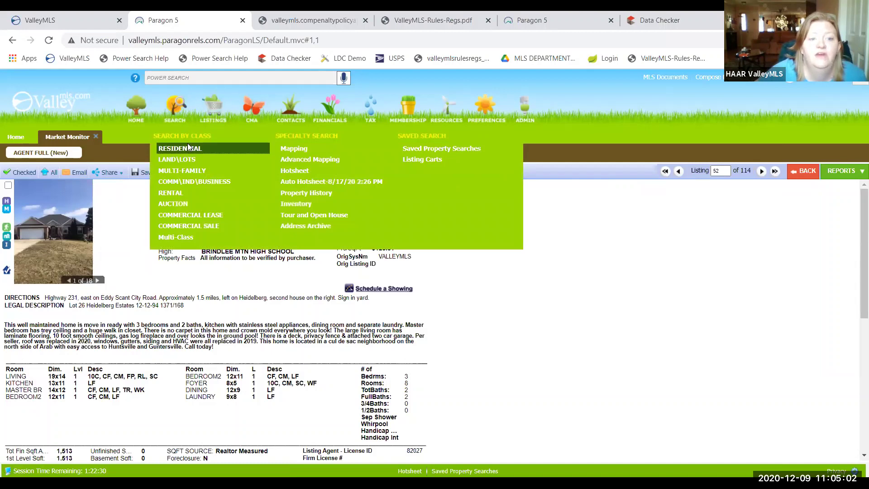
click(188, 143)
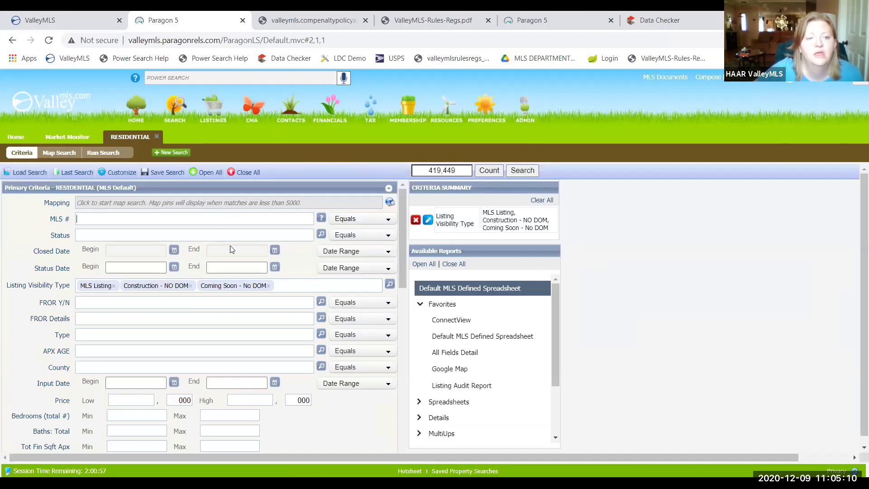
scroll(231, 246, down, 10)
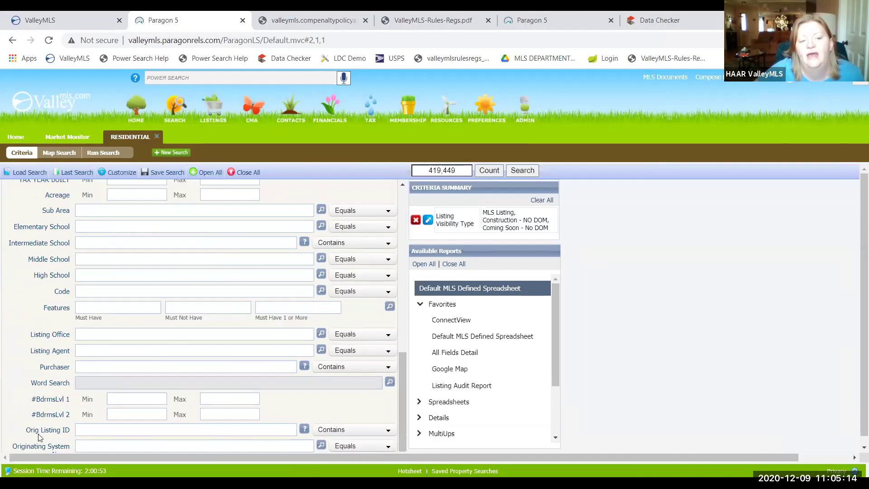
scroll(115, 441, down, 1)
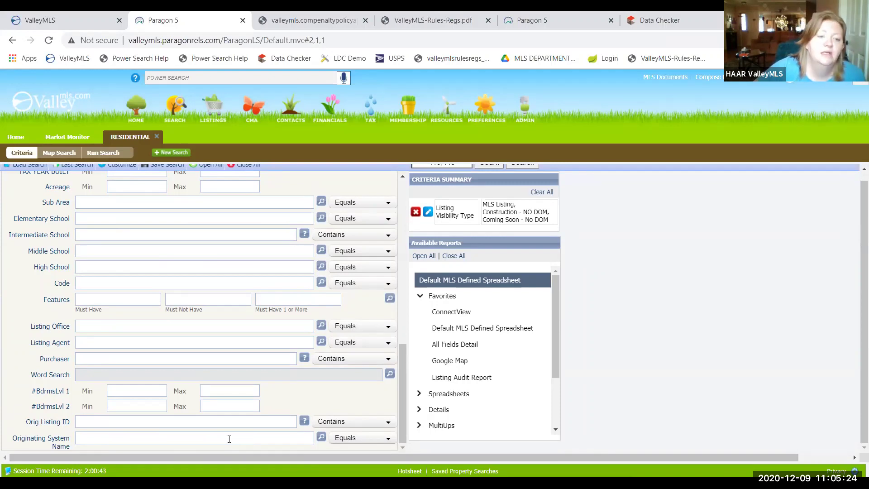
scroll(228, 439, up, 6)
scroll(229, 439, up, 2)
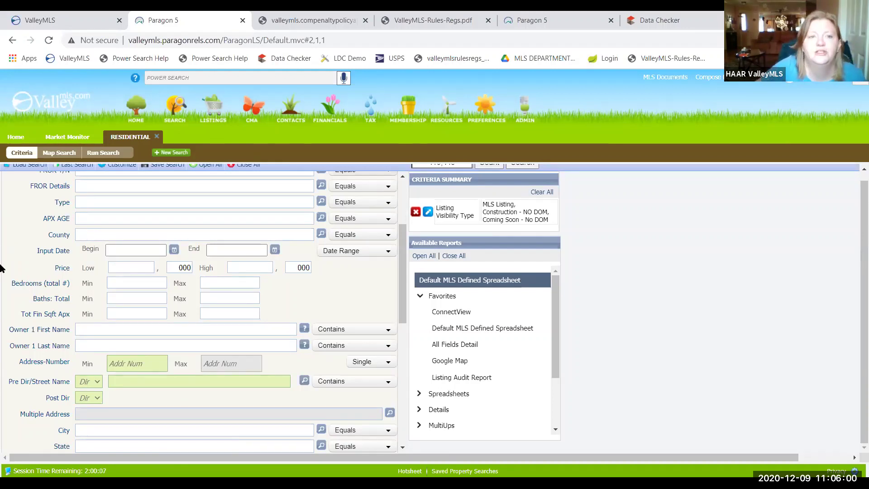
scroll(121, 400, up, 5)
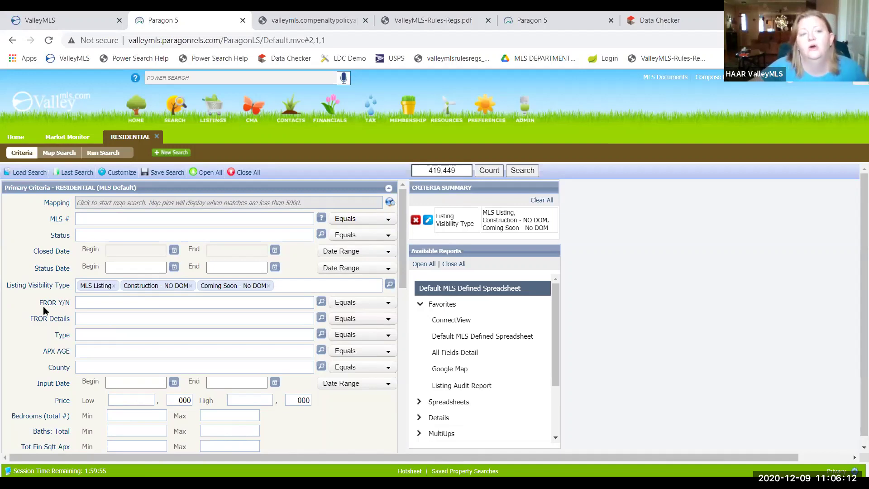
Step: Customize the residential search fields so Status Date comes before Closed Date, and apply the new order
click(119, 173)
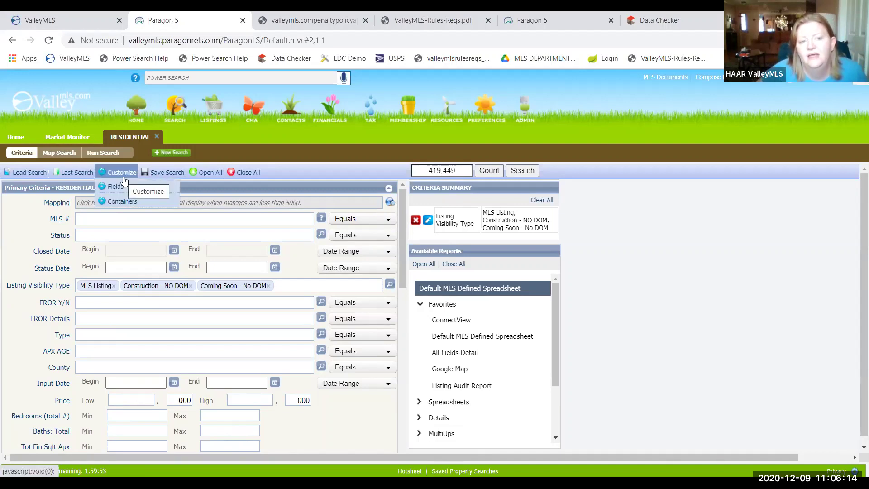
click(124, 186)
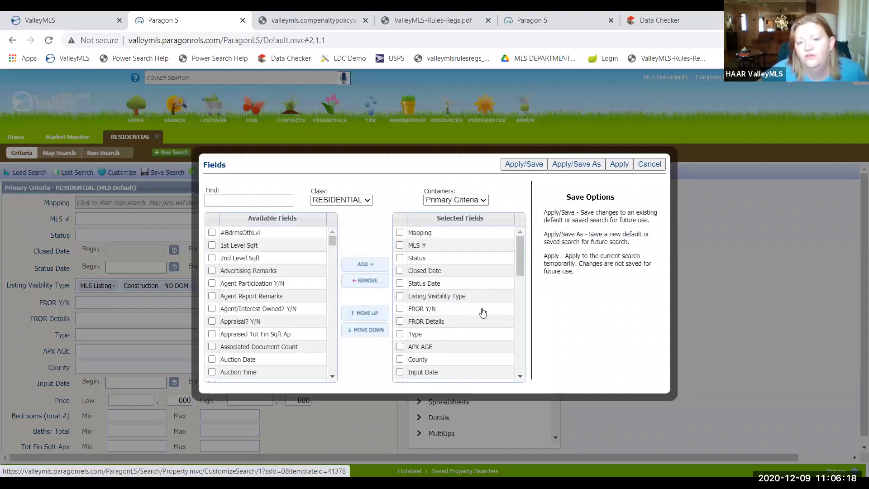
click(454, 274)
drag(454, 274, 459, 289)
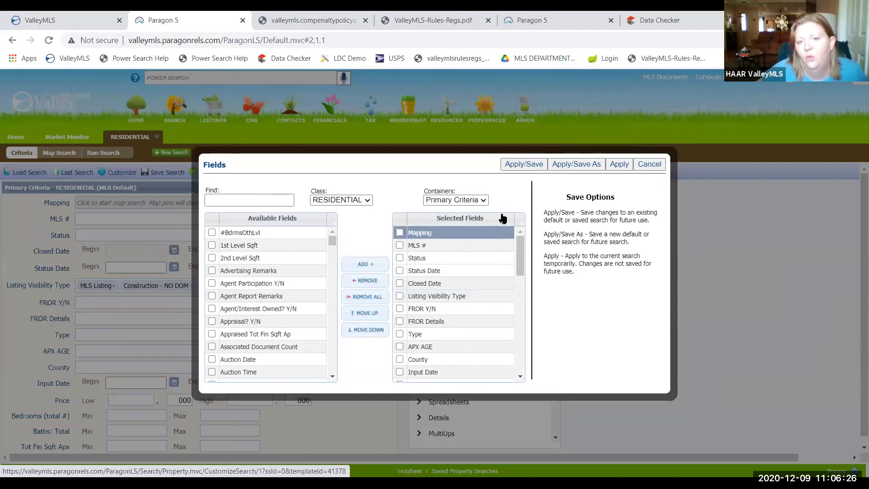
click(530, 164)
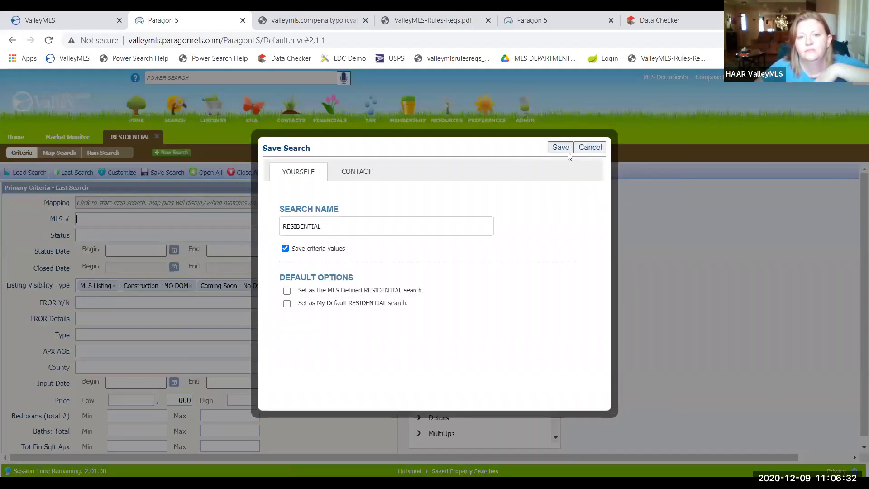
Step: Try to save the customized search under the name RESIDENTIAL with its criteria values
click(566, 150)
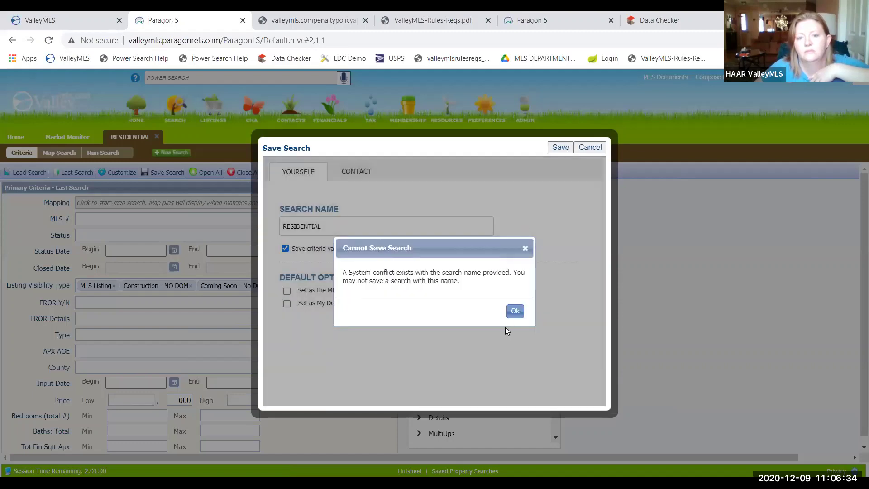
click(514, 311)
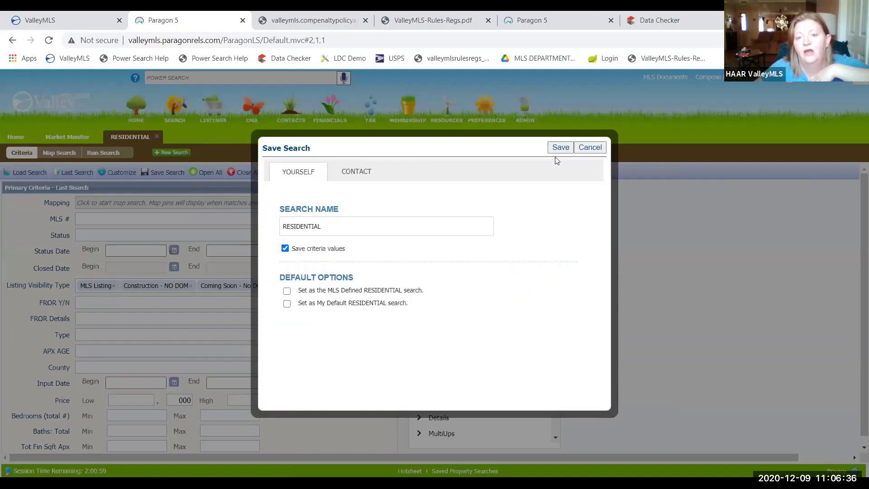
click(591, 149)
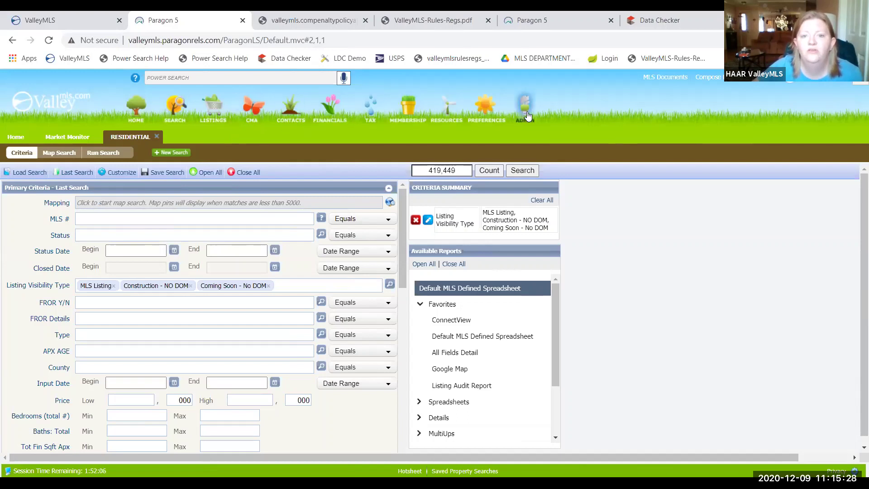
Step: Open the CRS Data tax search from Paragon's tax integrations
click(370, 115)
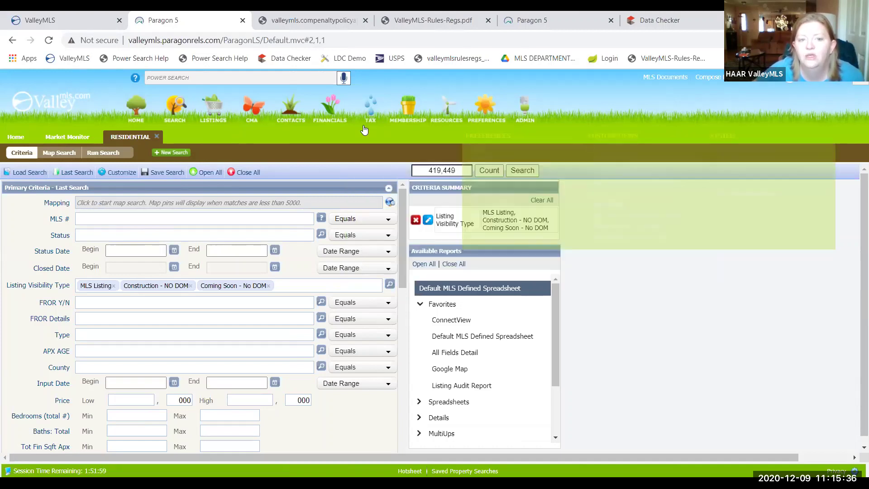
mouse_move(366, 111)
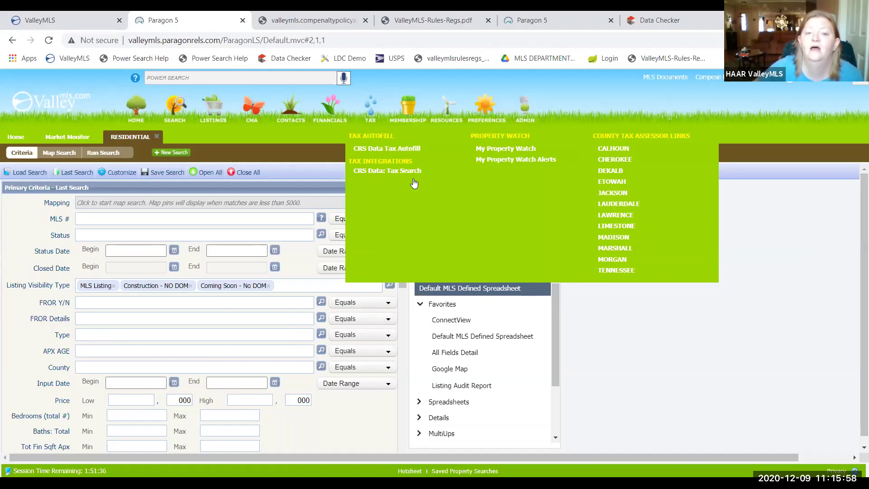
click(376, 175)
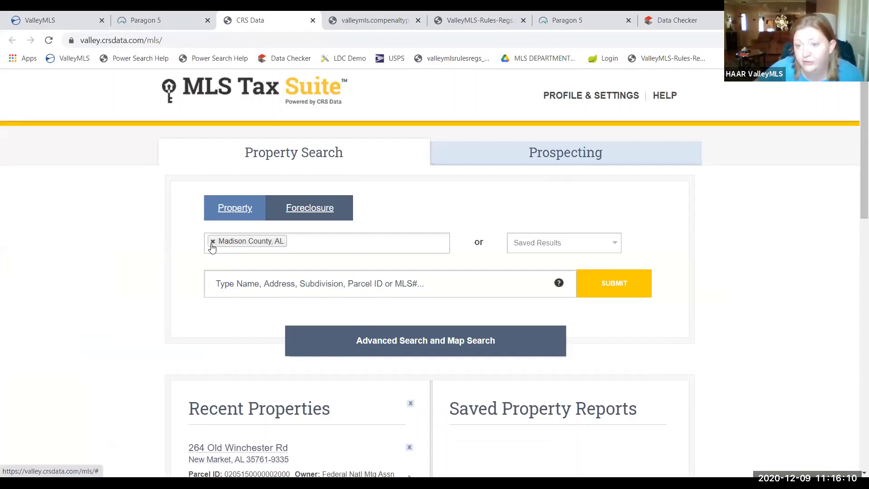
Step: Search Madison County, AL properties for house number 11202 and open the second suggested street address
click(236, 284)
text(1)
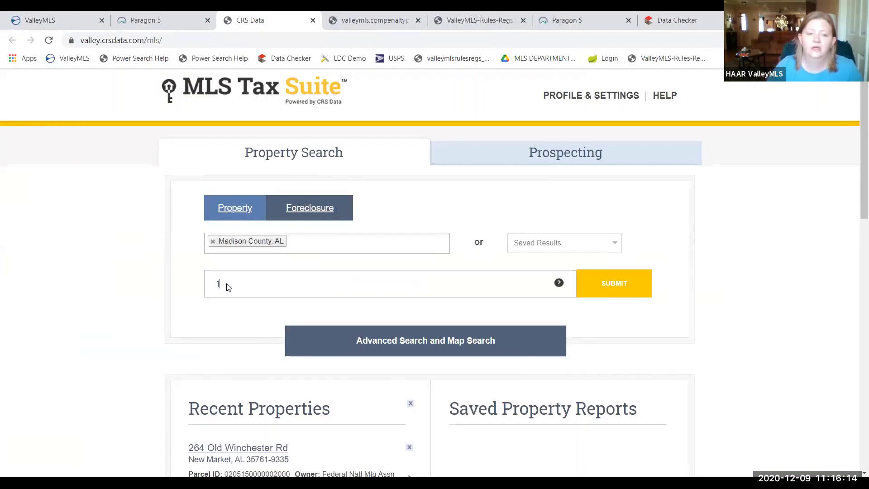
text(12052)
key(BackSpace)
key(BackSpace)
text(2)
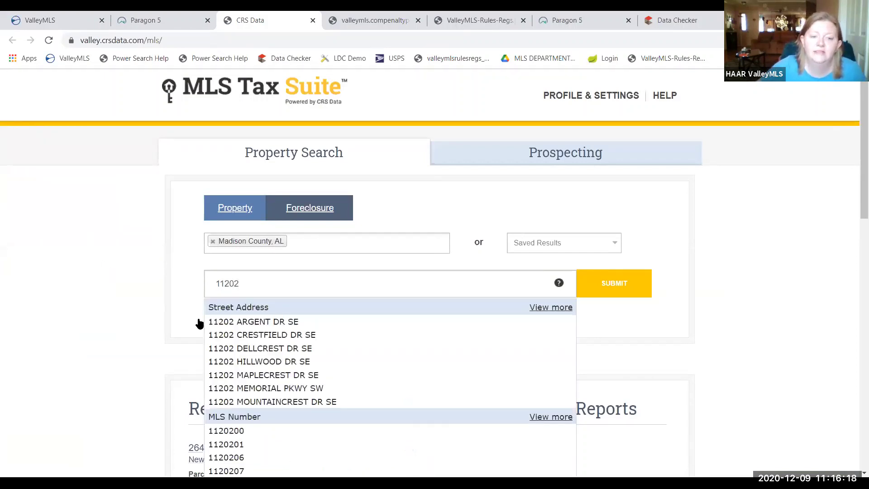
click(234, 335)
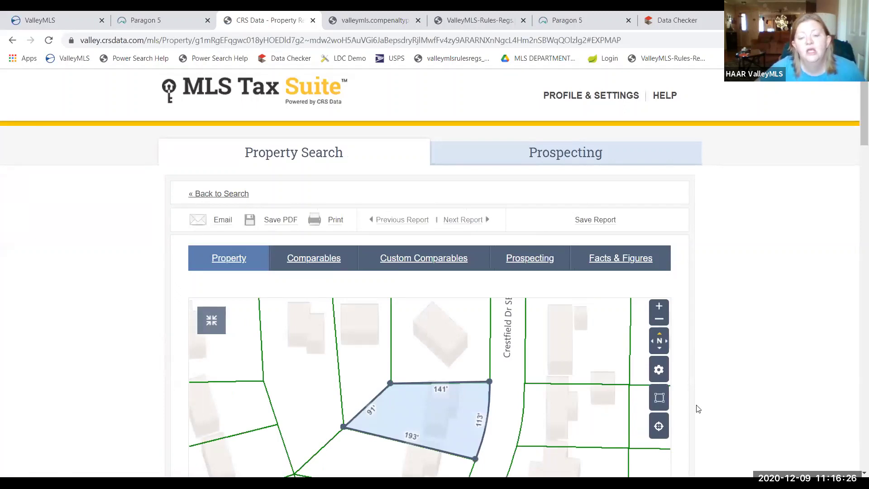
Step: Examine the property's tax report, from the parcel map through ownership, sales, taxes, mortgage and building details to the legal description
scroll(697, 408, down, 2)
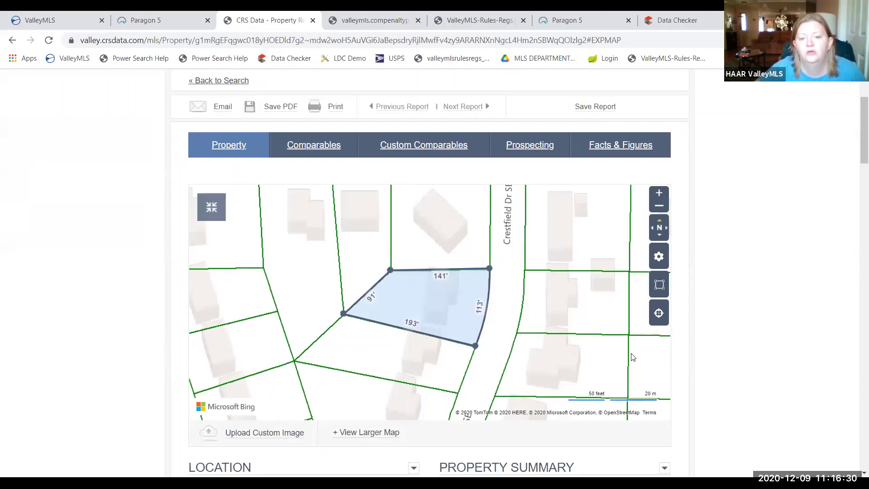
scroll(712, 362, down, 5)
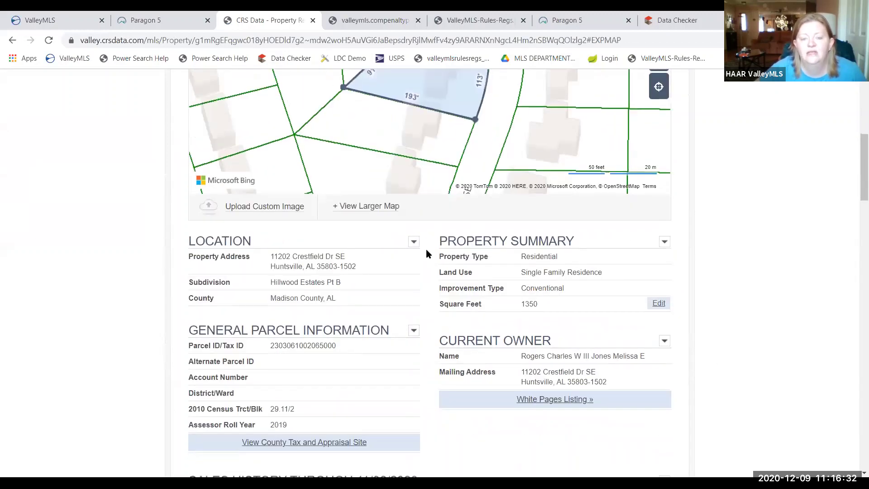
scroll(460, 333, down, 1)
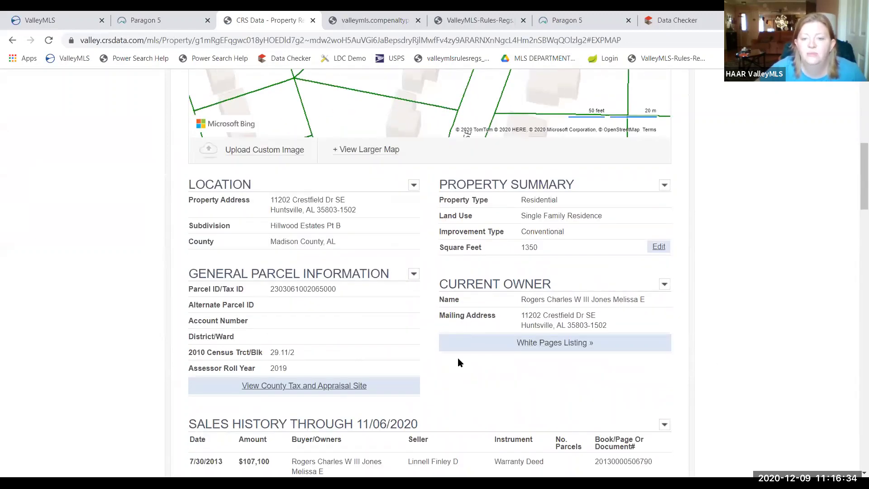
scroll(458, 358, down, 2)
scroll(461, 359, down, 2)
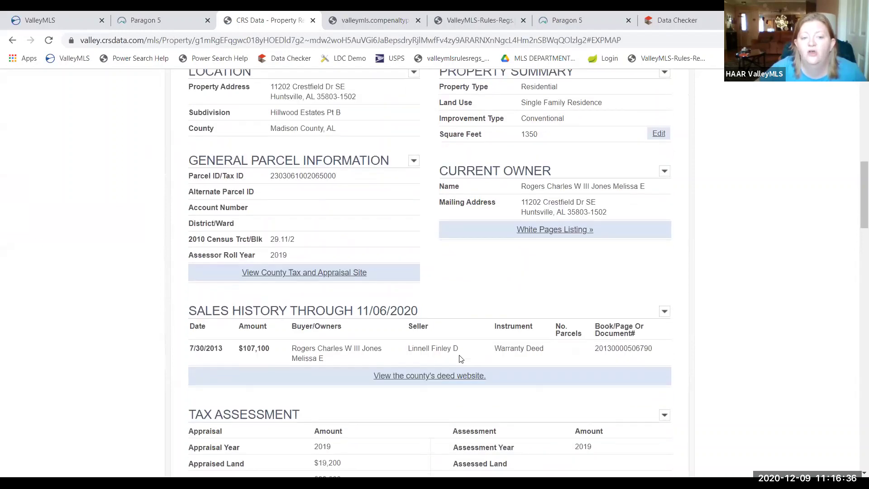
scroll(460, 359, down, 1)
scroll(460, 358, down, 5)
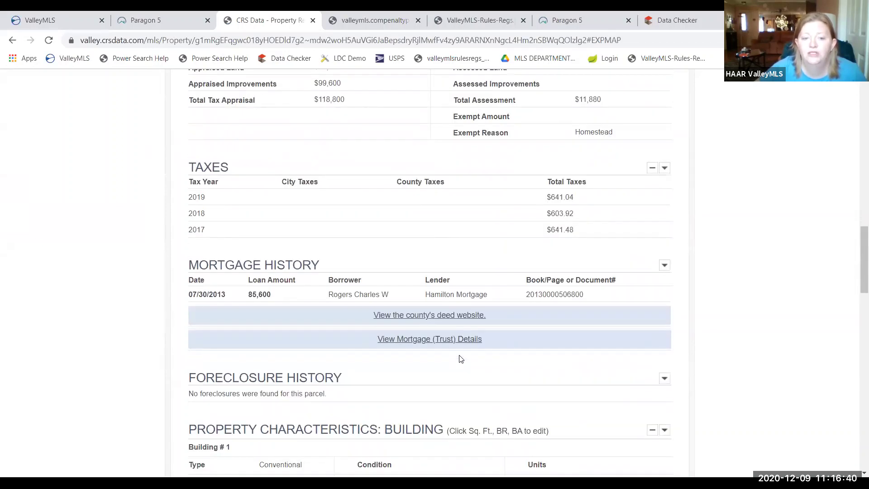
scroll(460, 358, down, 3)
scroll(460, 359, down, 8)
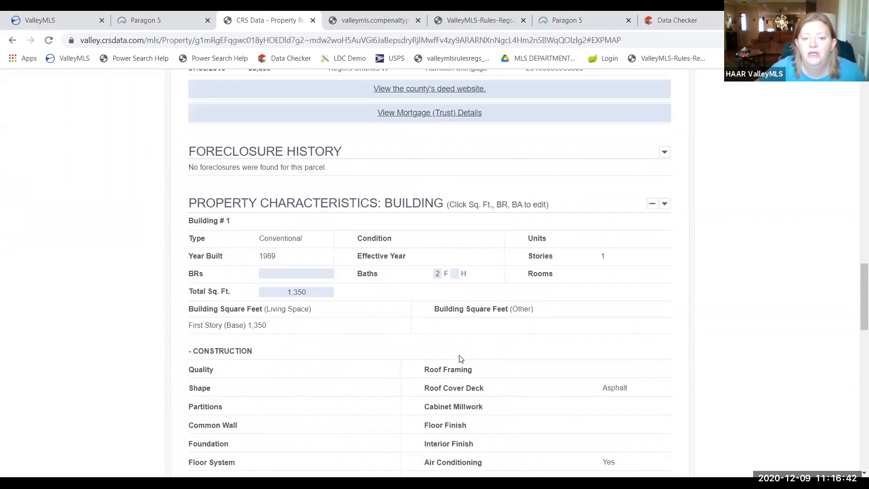
scroll(460, 359, down, 5)
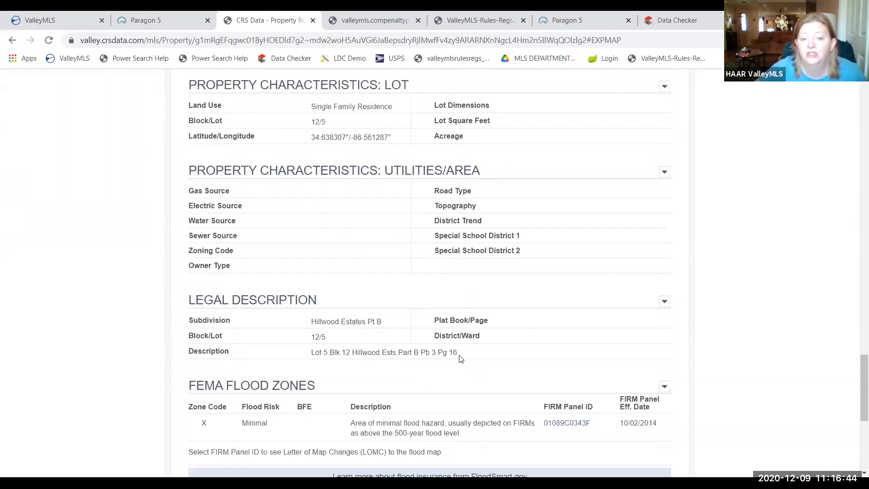
scroll(460, 358, up, 7)
scroll(460, 358, up, 20)
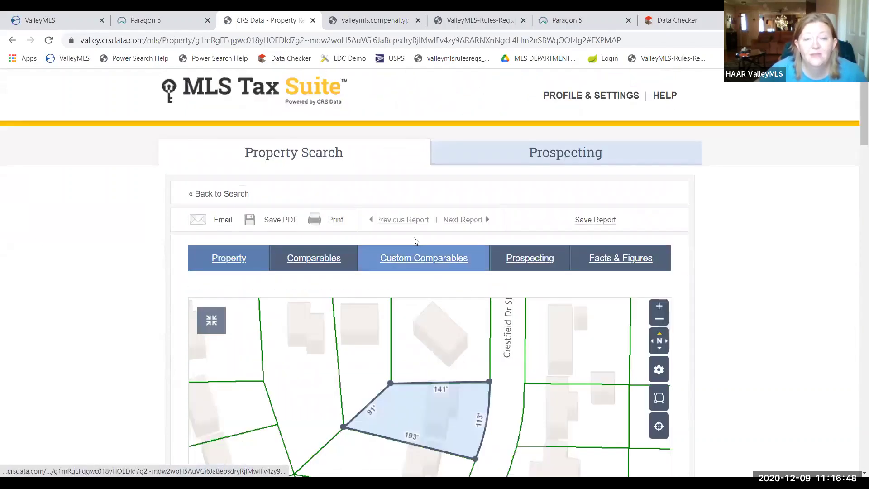
Step: Return to Paragon's Market Monitor listing spreadsheet and open the orange third-party integration link for MLS # 1770843
click(164, 20)
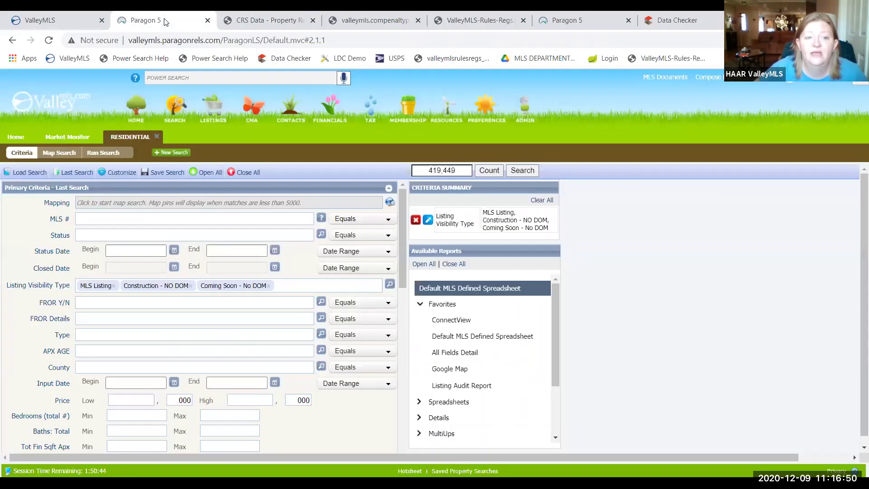
click(78, 131)
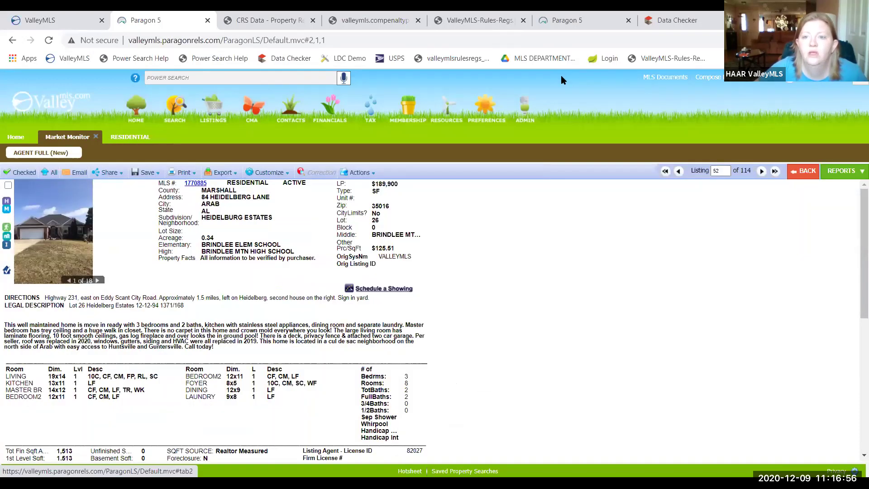
click(802, 169)
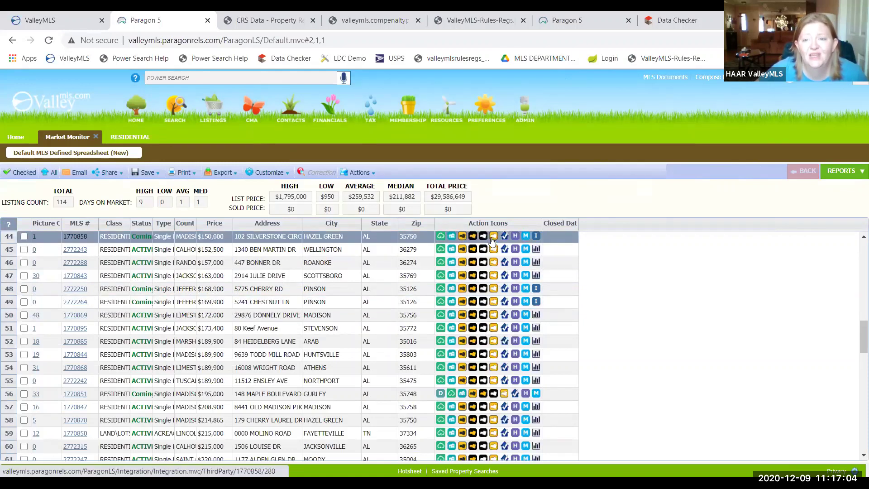
click(461, 277)
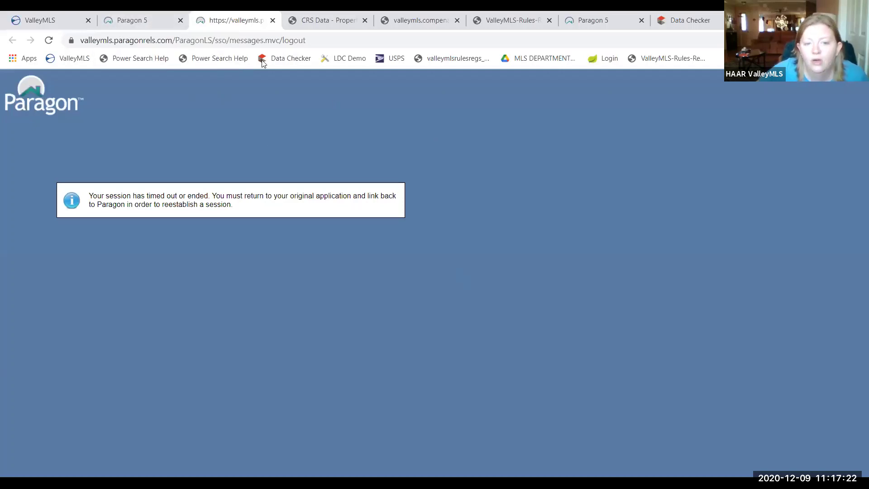
Step: Relaunch Paragon MLS from the ValleyMLS dashboard and open the New listings in the Market Monitor's market view
key(ctrl+shift+Tab)
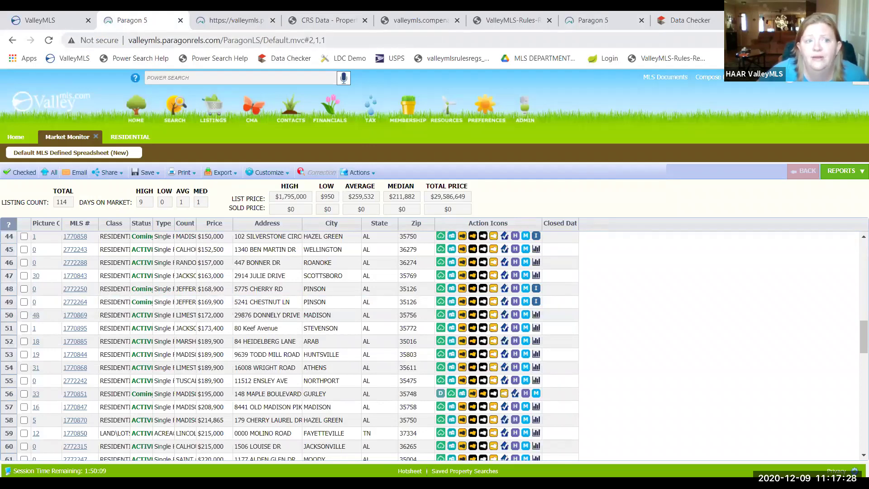
key(ctrl+shift+Tab)
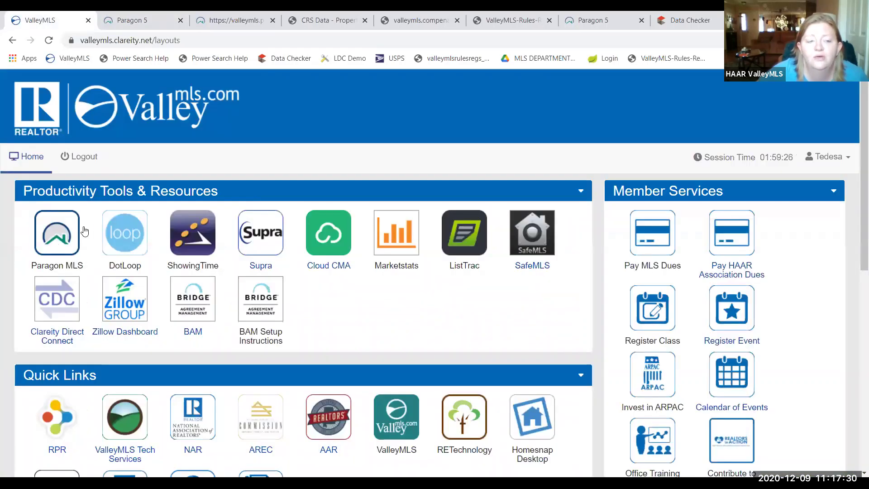
click(70, 235)
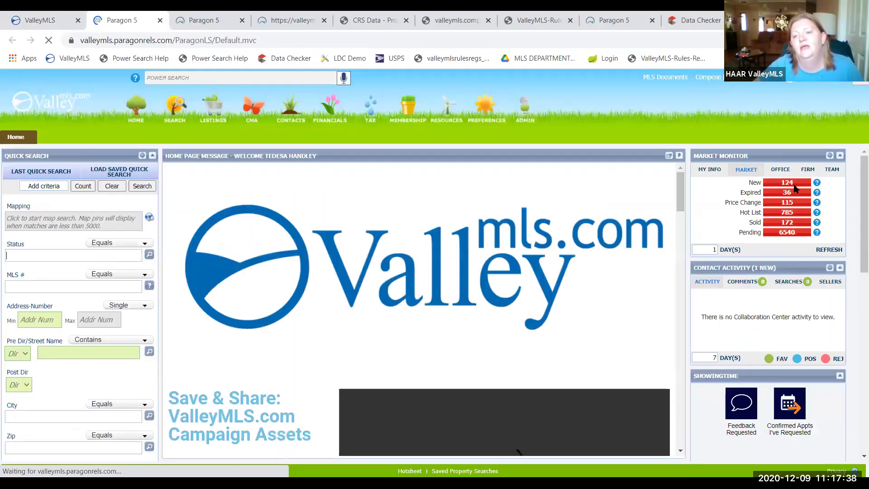
click(787, 182)
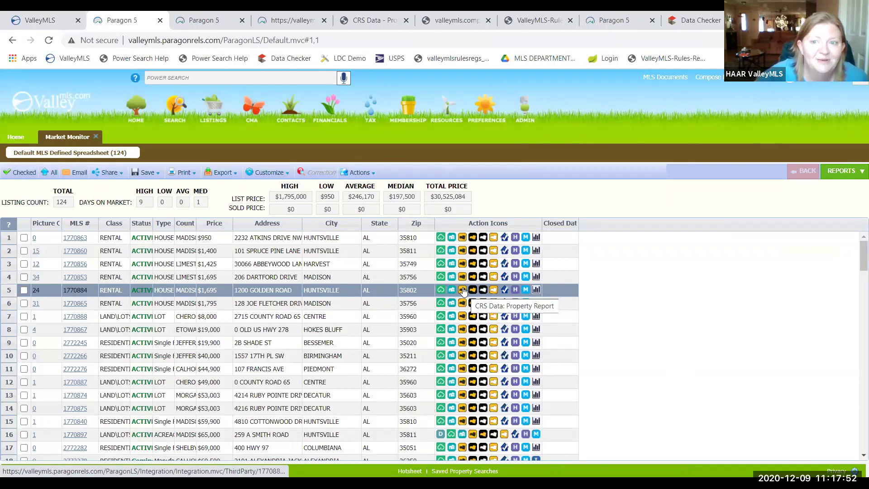
Step: Open the CRS Data property report for the Huntsville rental, MLS # 1770884, and review it from the parcel map to the taxes
click(462, 290)
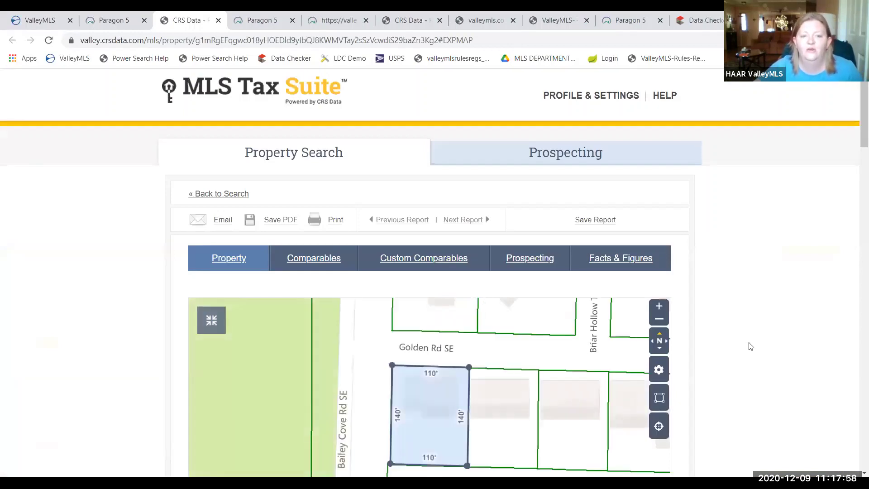
scroll(750, 345, down, 5)
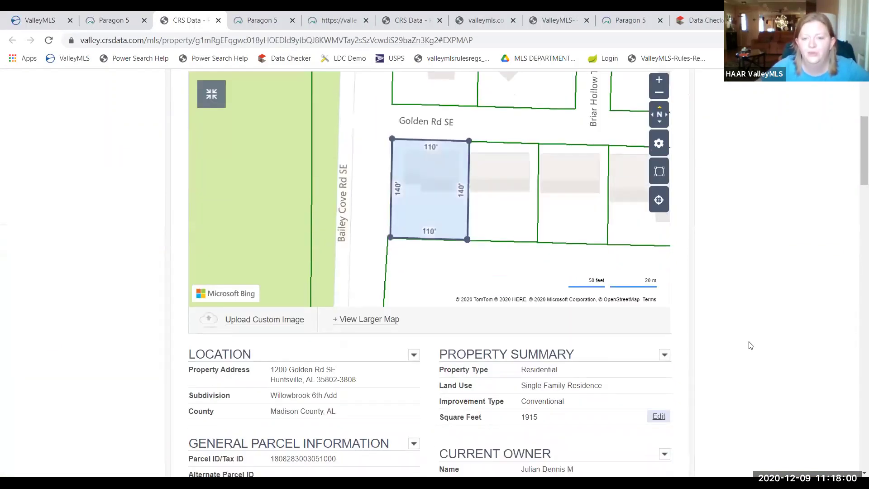
scroll(750, 345, down, 2)
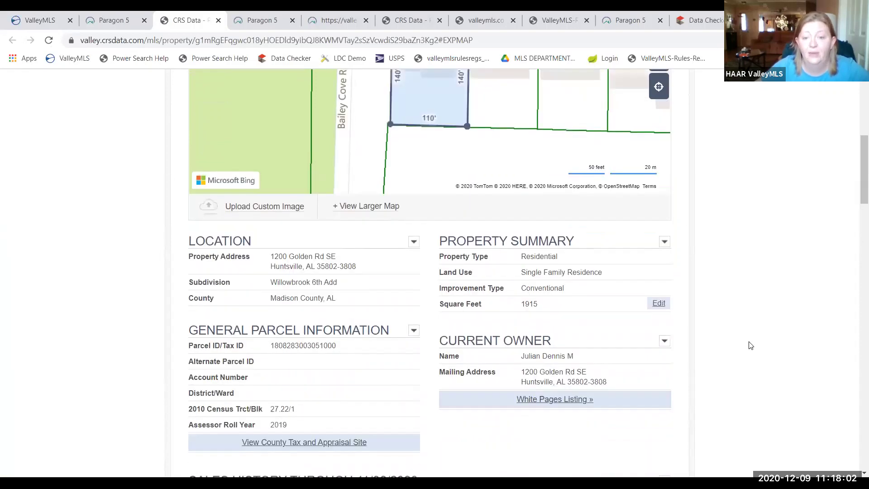
scroll(750, 345, down, 1)
scroll(750, 346, down, 2)
scroll(750, 345, down, 3)
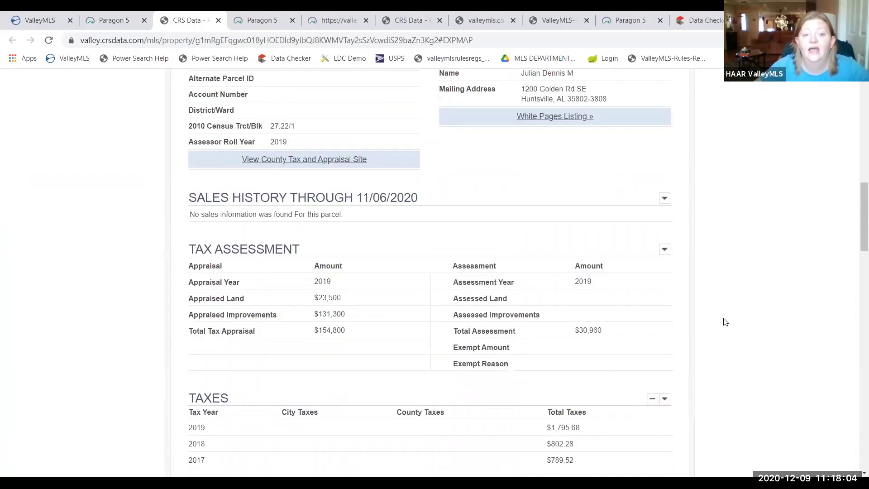
Step: Return to the ValleyMLS dashboard and open the Calendar of Events to review the December 2020 and January 2021 schedule
click(110, 21)
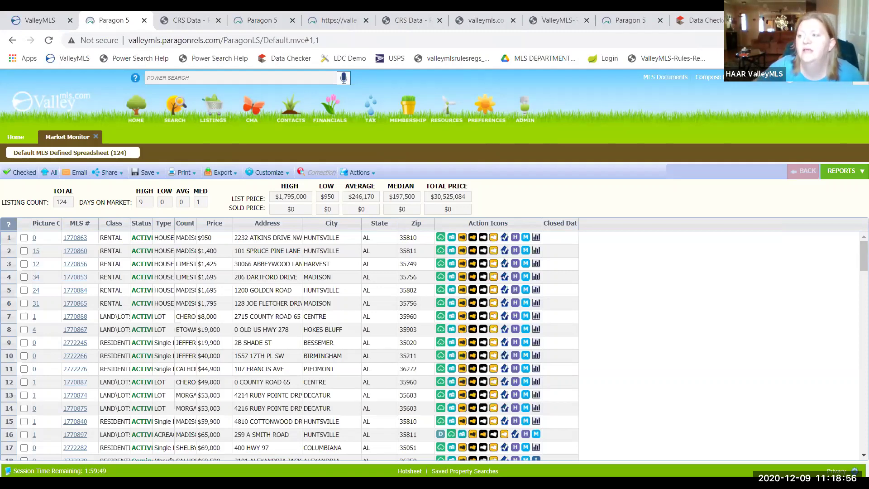
click(40, 21)
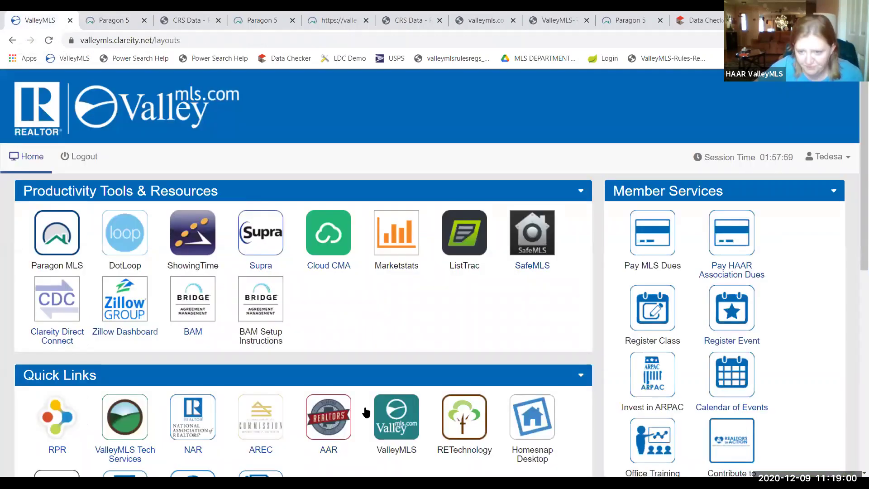
click(734, 407)
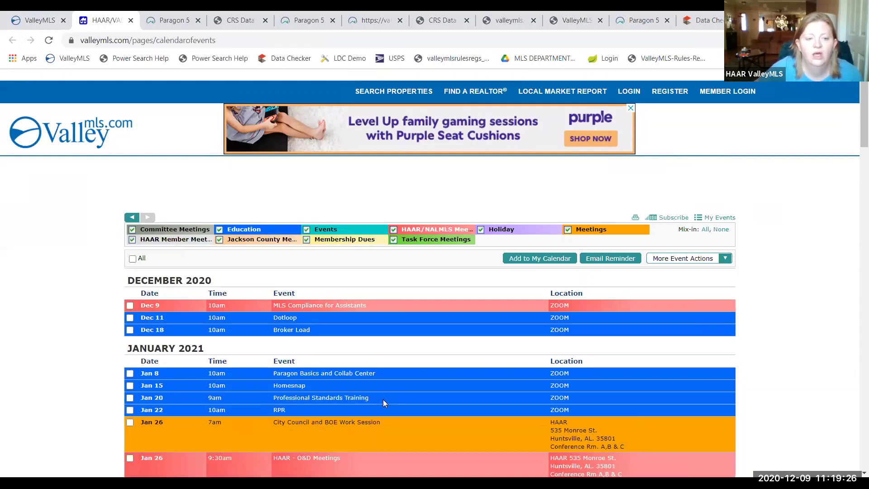
scroll(383, 399, down, 1)
scroll(383, 399, up, 1)
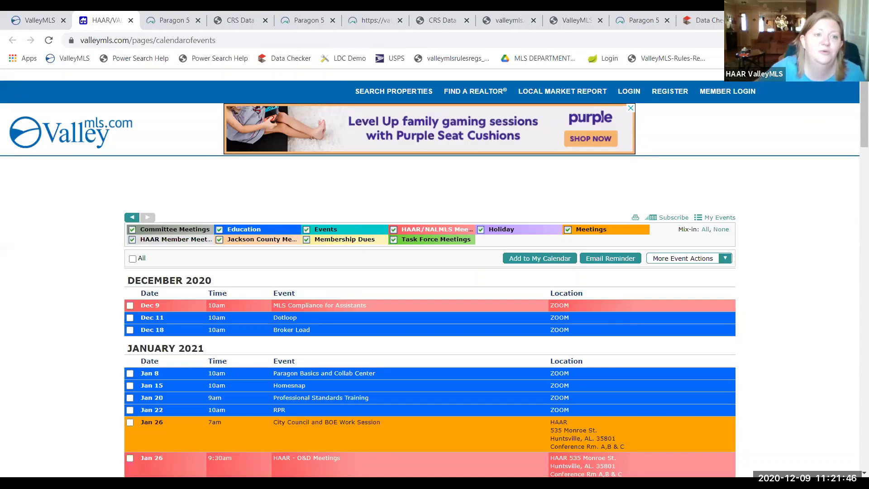
Step: Open Marketstats from the ValleyMLS dashboard and chart the Homes for Sale metric for the entire MLS
click(36, 20)
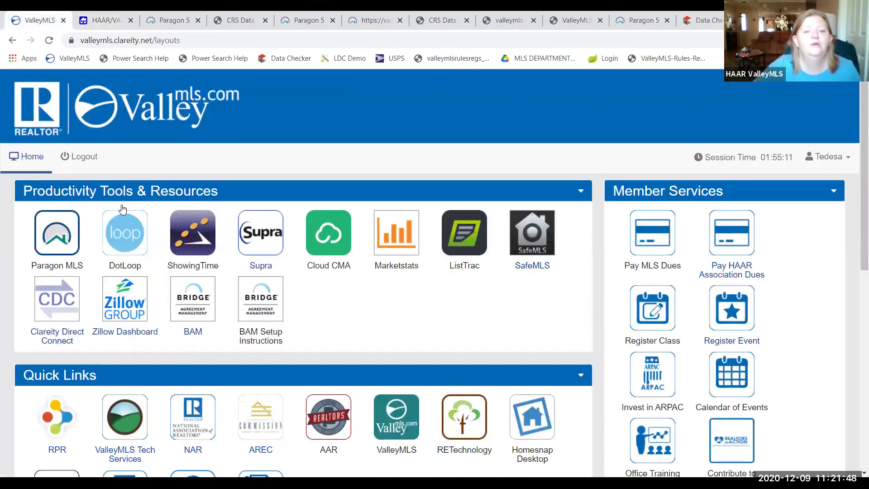
click(403, 269)
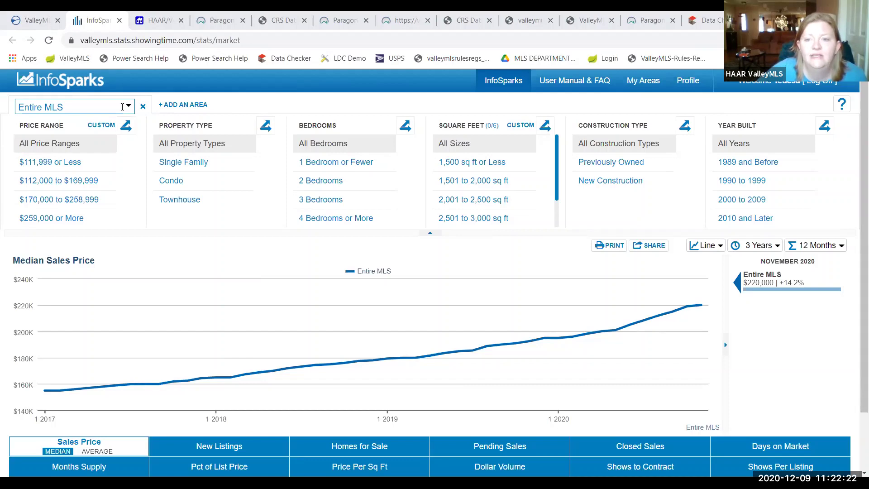
scroll(294, 391, down, 2)
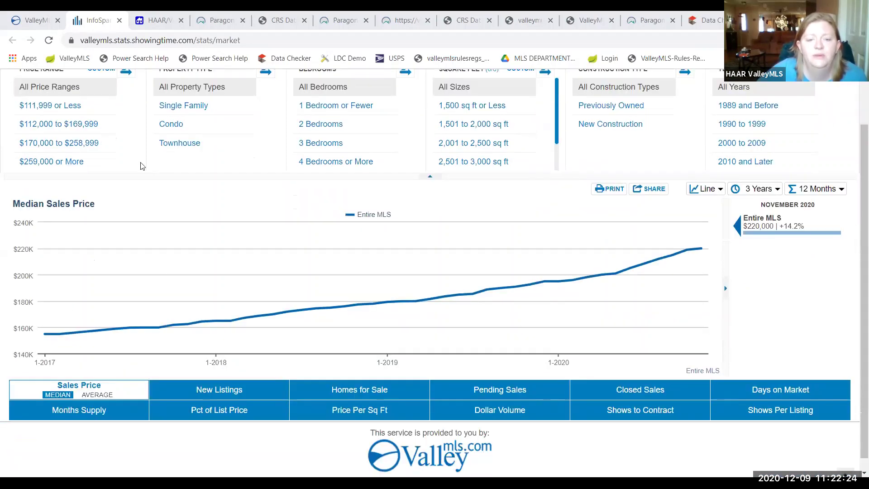
click(347, 393)
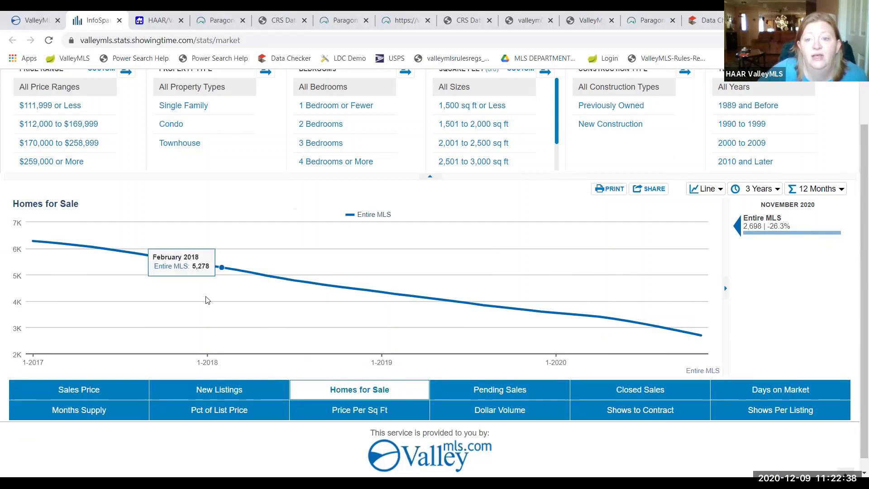
Step: Filter the area choices by county and set the Homes for Sale chart's area to Colbert County
scroll(190, 254, up, 1)
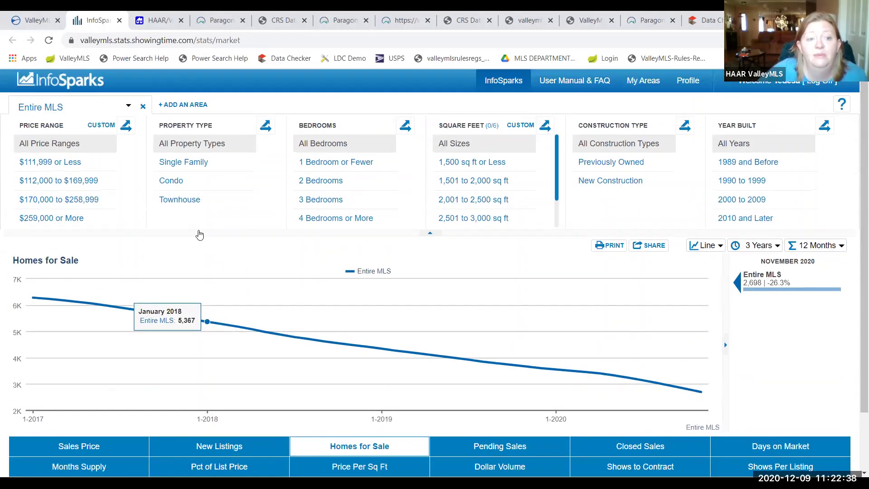
click(130, 106)
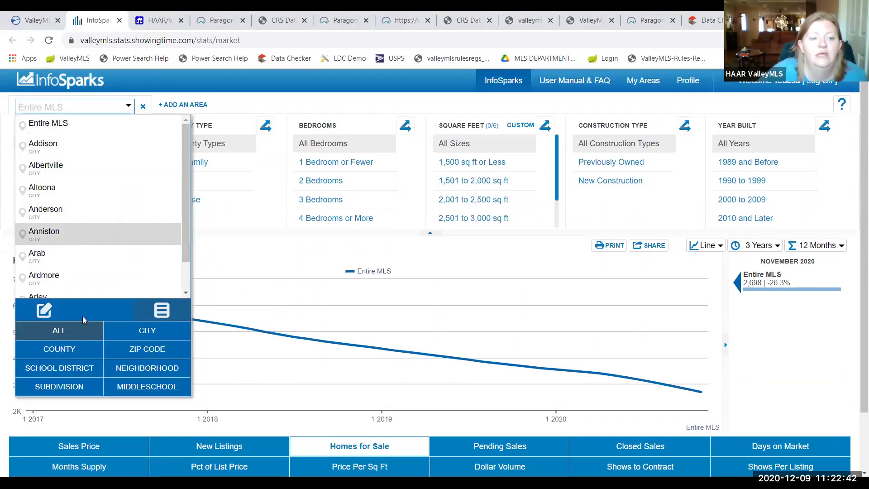
click(77, 352)
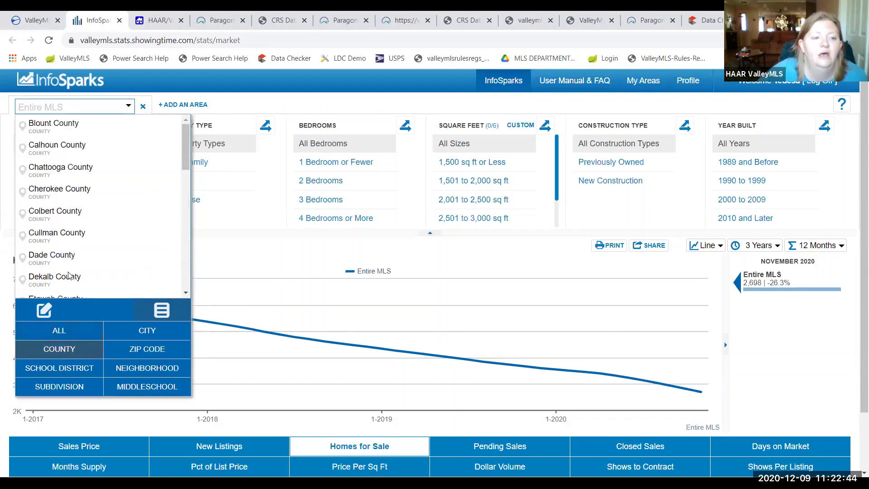
scroll(68, 181, down, 2)
click(65, 151)
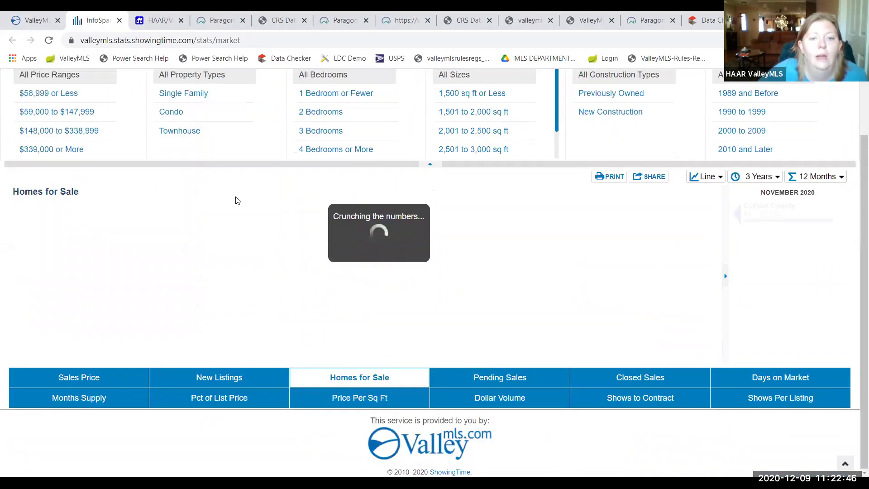
scroll(448, 368, up, 1)
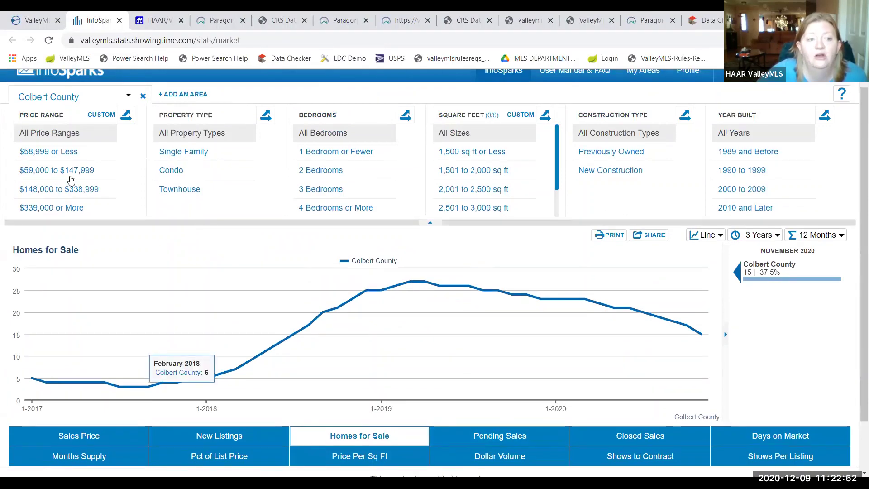
scroll(36, 163, up, 1)
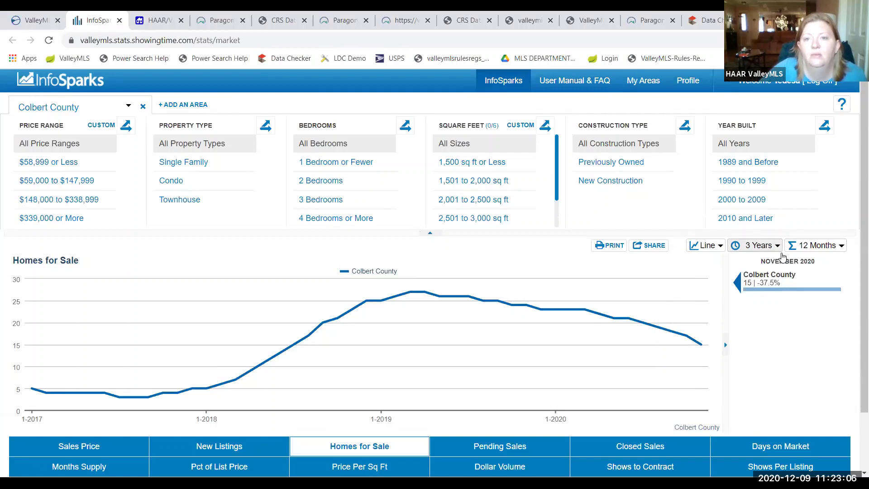
Step: Change the Colbert County chart from line to bar and switch its metric to Days on Market
click(719, 247)
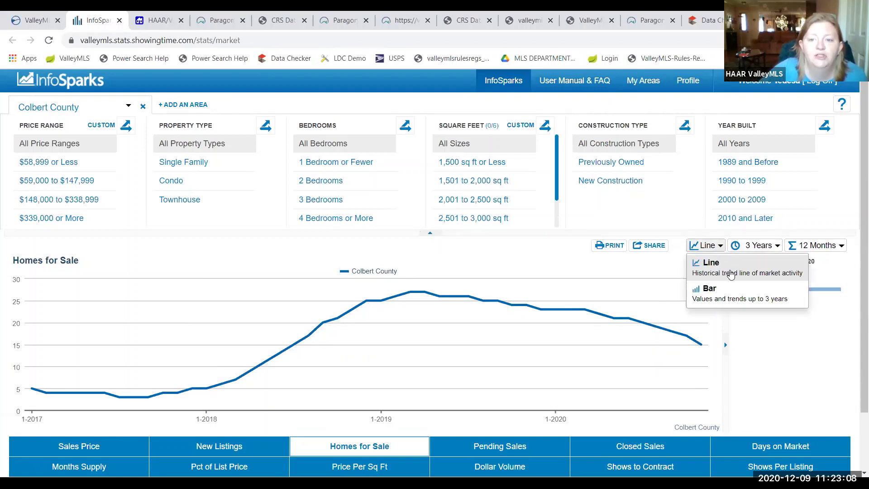
click(739, 301)
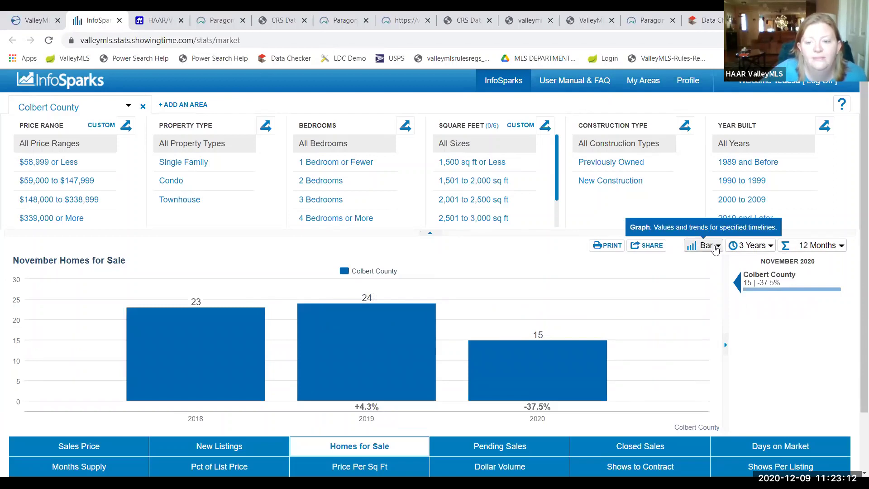
click(755, 444)
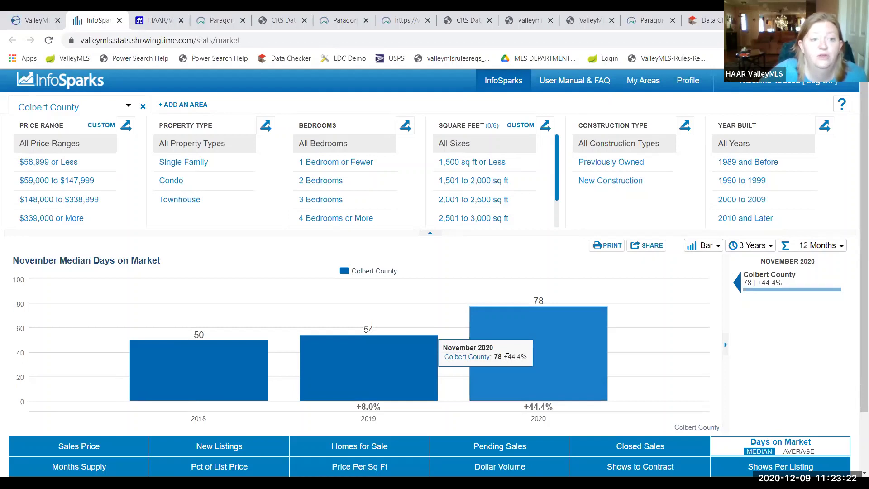
Step: Show all area types and set the Days on Market chart's area to Entire MLS
click(127, 107)
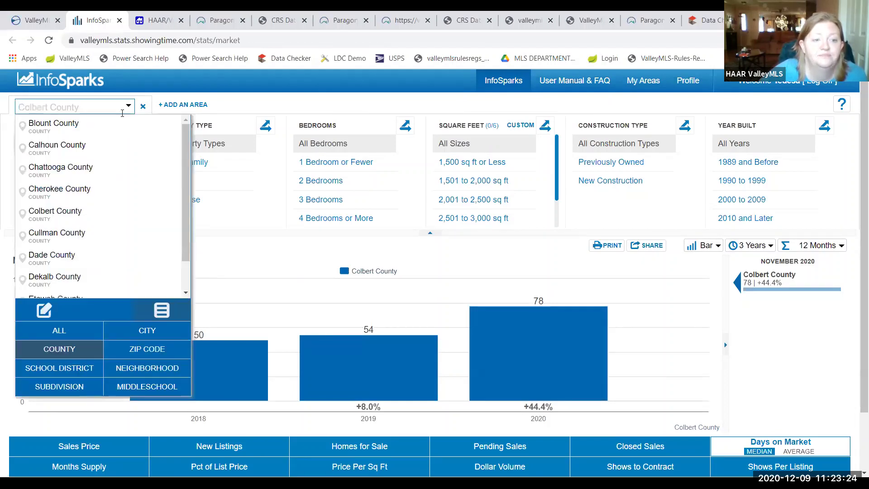
click(63, 334)
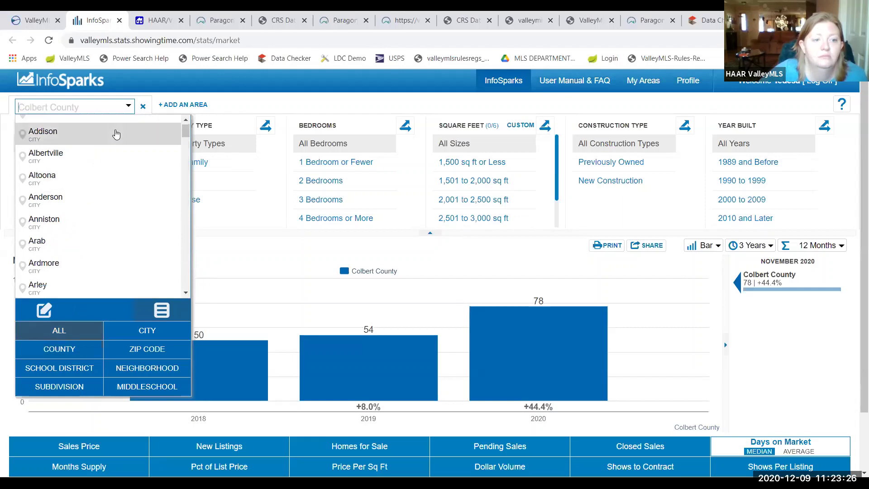
scroll(100, 195, up, 2)
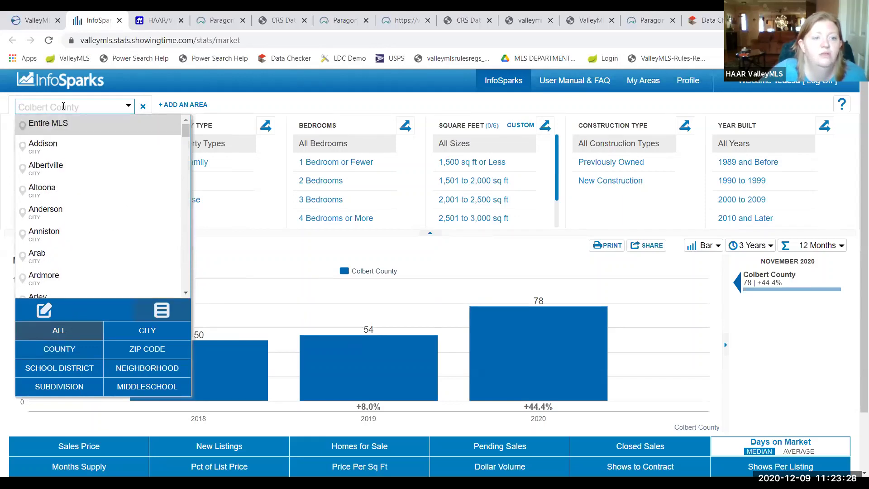
click(81, 129)
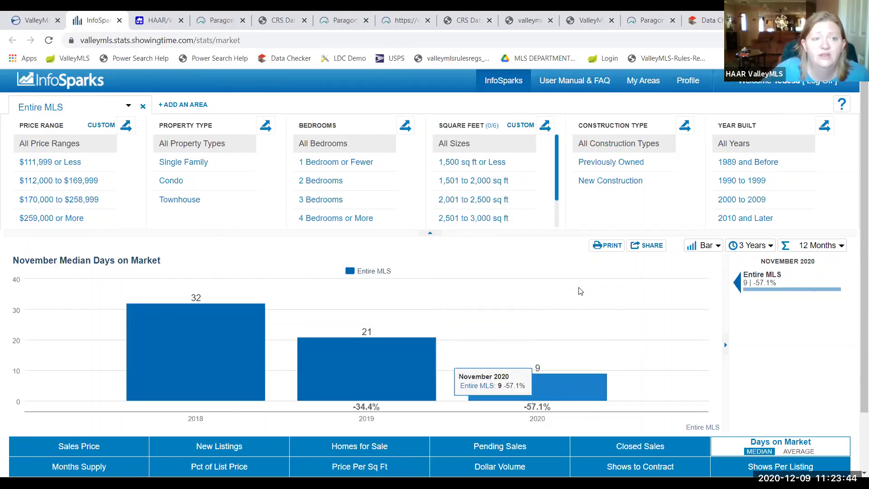
Step: Revisit the ValleyMLS dashboard and return to the CRS Data property report to review its parcel map, location and ownership details
click(39, 19)
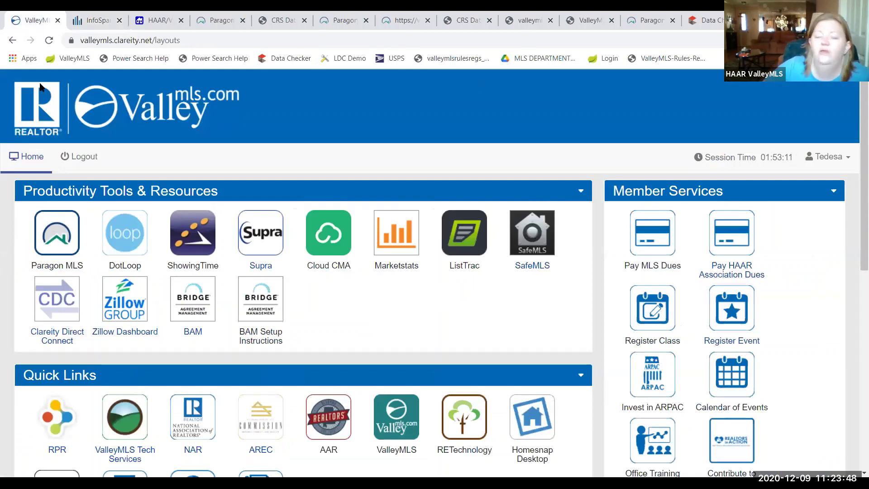
scroll(50, 410, down, 1)
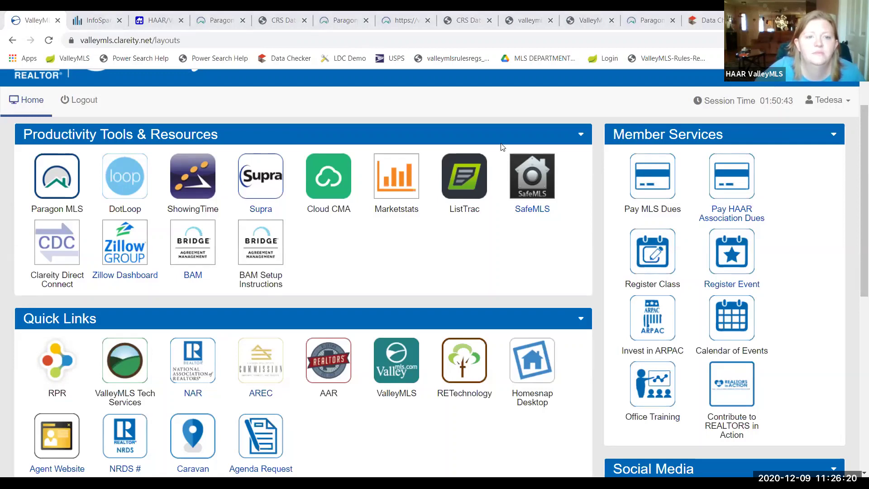
key(ctrl+5)
scroll(380, 285, up, 5)
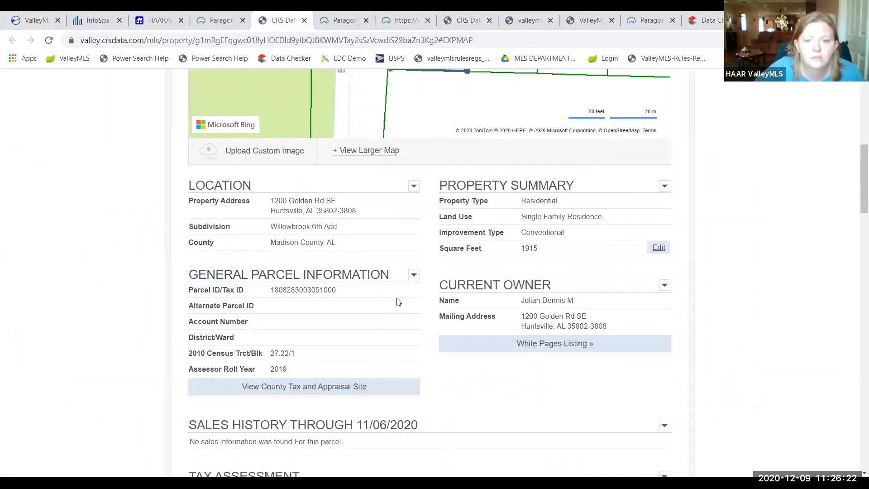
scroll(398, 303, up, 4)
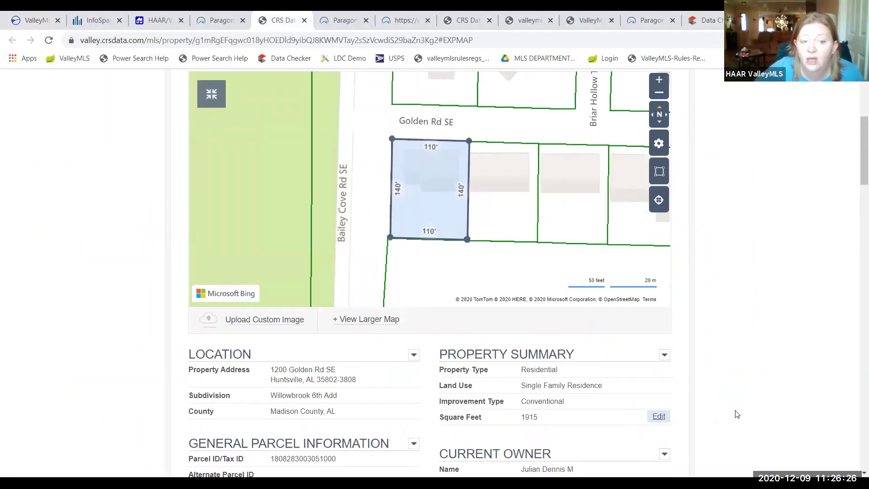
scroll(246, 320, down, 1)
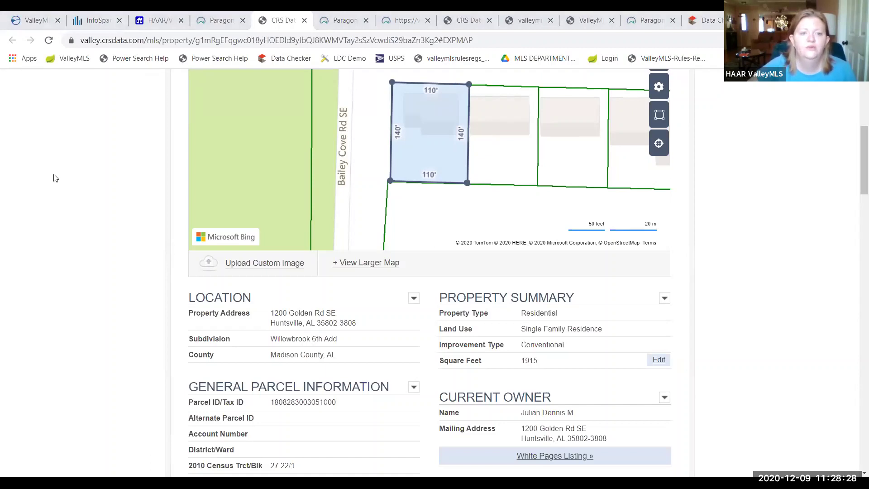
scroll(53, 176, up, 8)
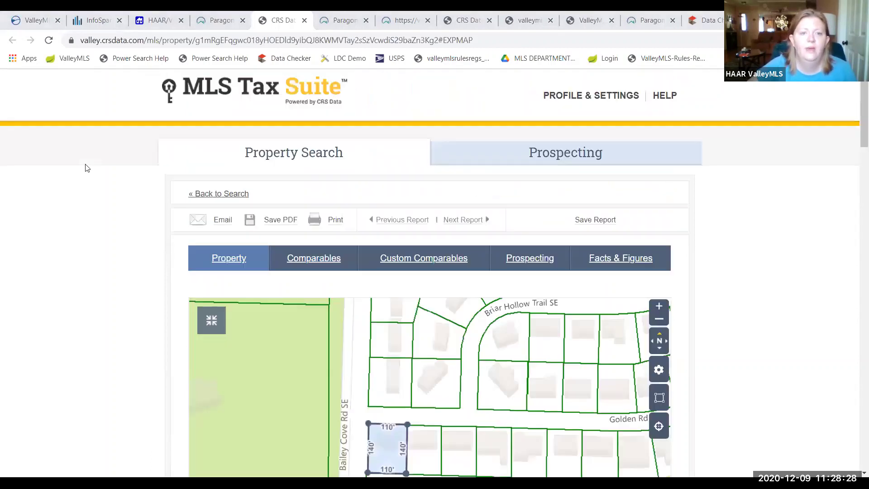
Step: Return to the tax record property search and look through the available county choices, keeping Madison County, AL
click(305, 155)
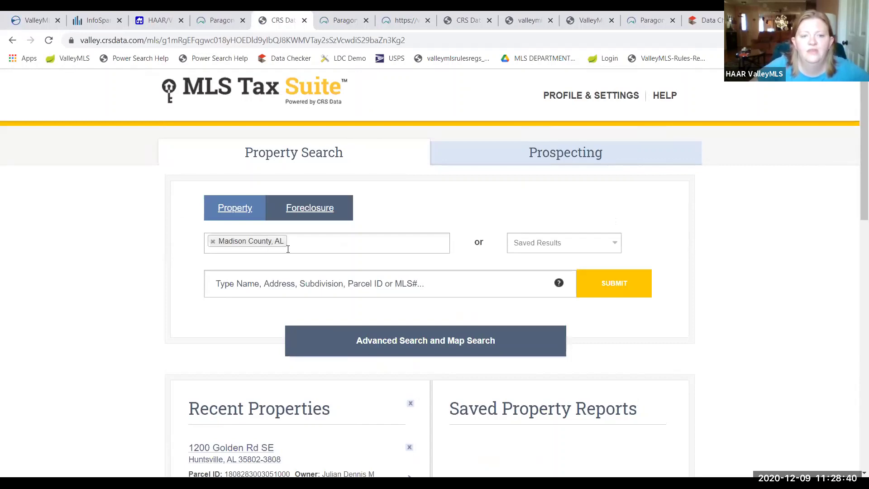
click(301, 248)
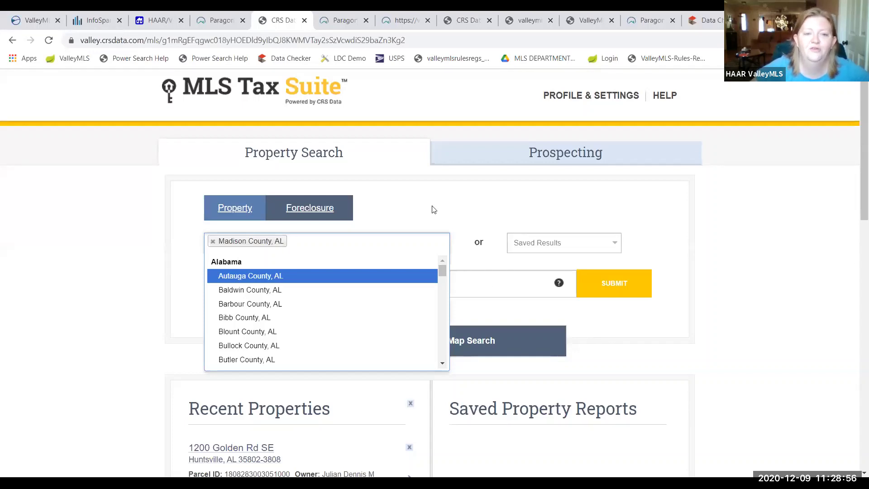
click(419, 199)
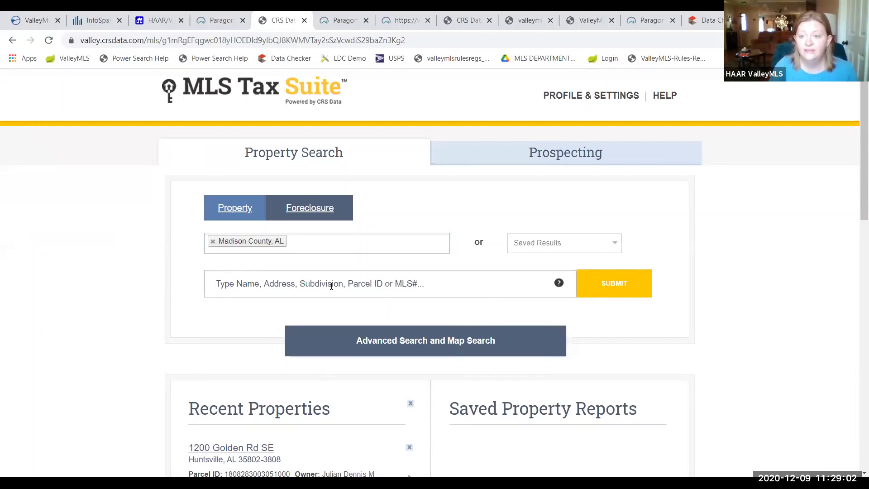
Step: Search Madison County properties for 11202, expand the street address matches and open the seventh match's report
text(11202)
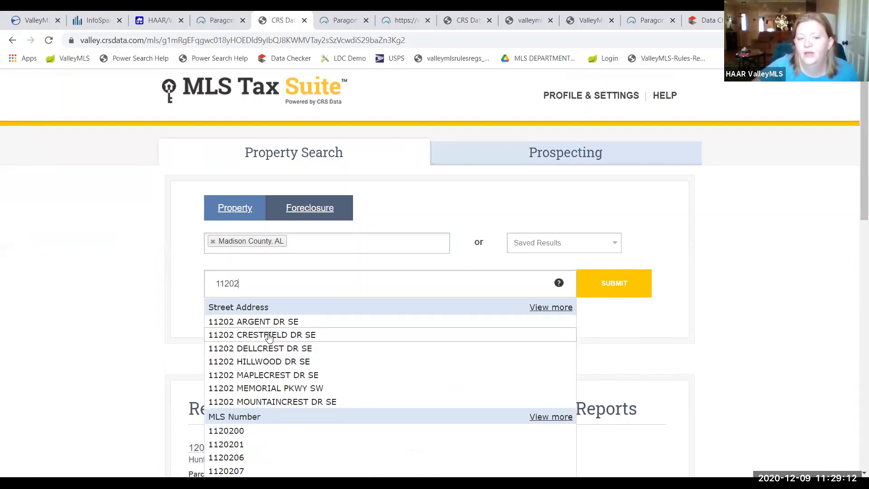
scroll(267, 338, down, 4)
scroll(267, 337, up, 3)
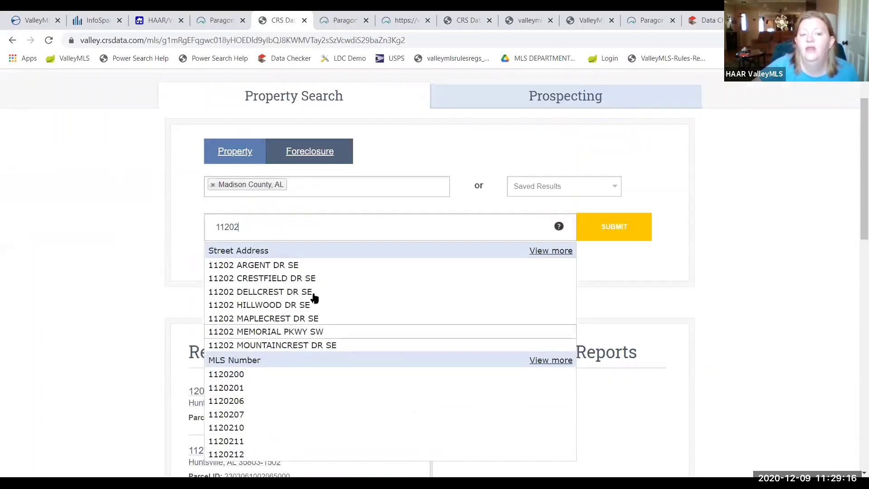
click(554, 251)
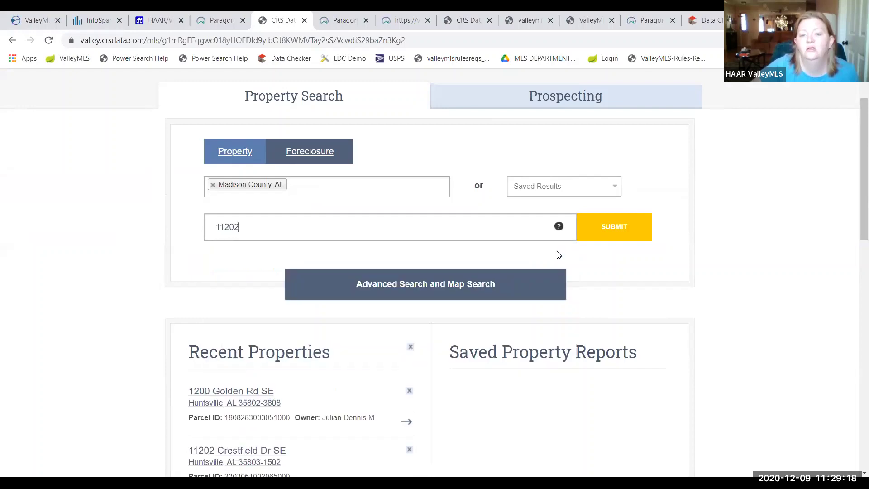
scroll(344, 272, down, 1)
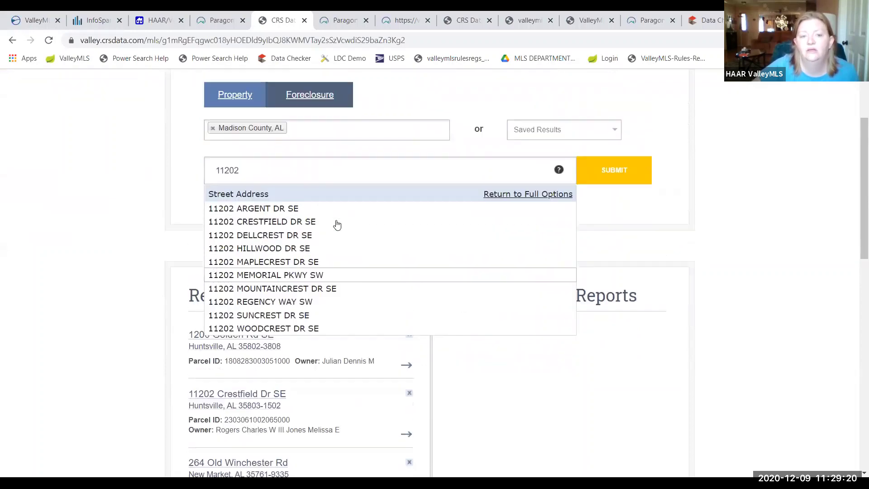
click(271, 288)
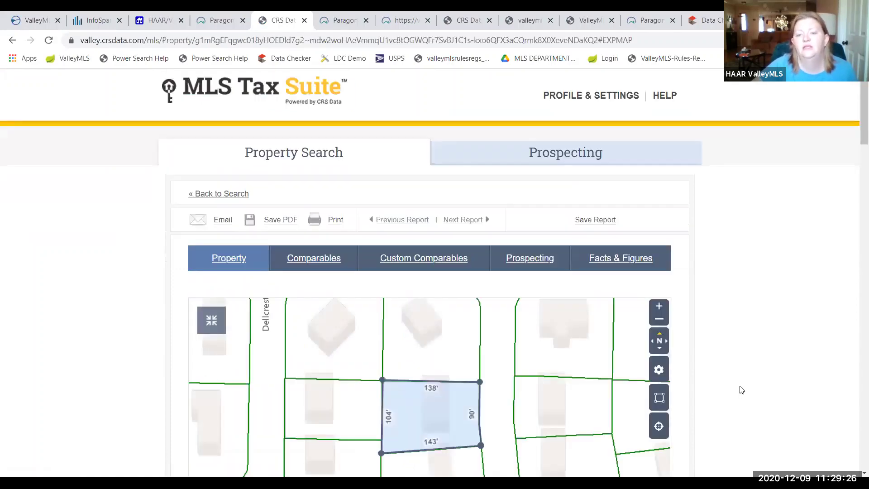
Step: Review the property report's location, parcel information, ownership, sales history, tax and mortgage sections
scroll(741, 389, down, 11)
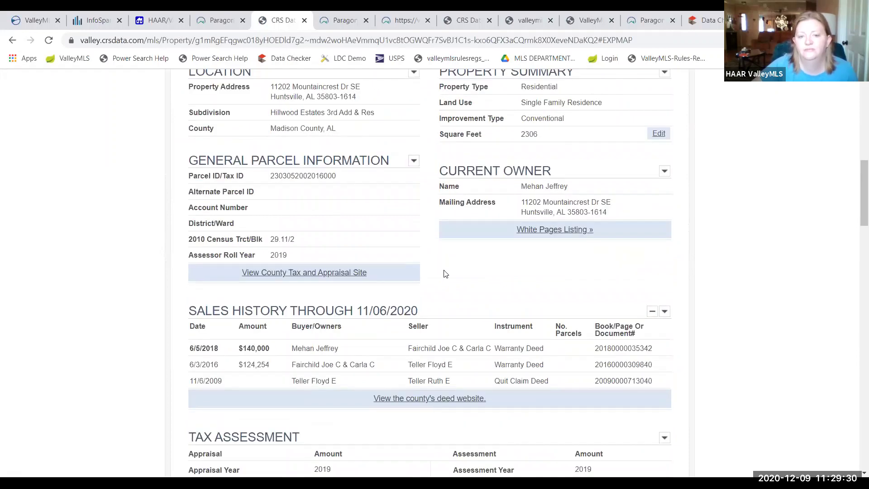
scroll(444, 272, down, 10)
scroll(444, 273, up, 15)
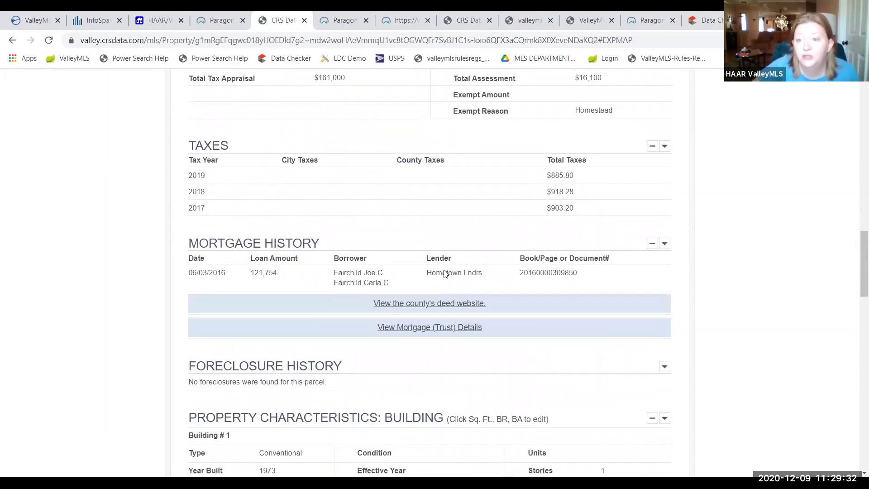
scroll(445, 273, up, 6)
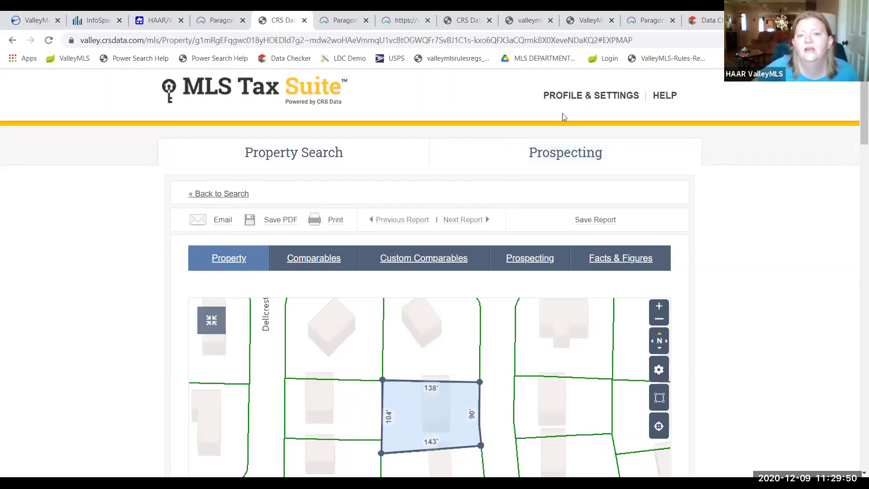
Step: Open Prospecting and read its help article on selecting criteria, using the map and creating labels or exports, closing the article when done
click(566, 164)
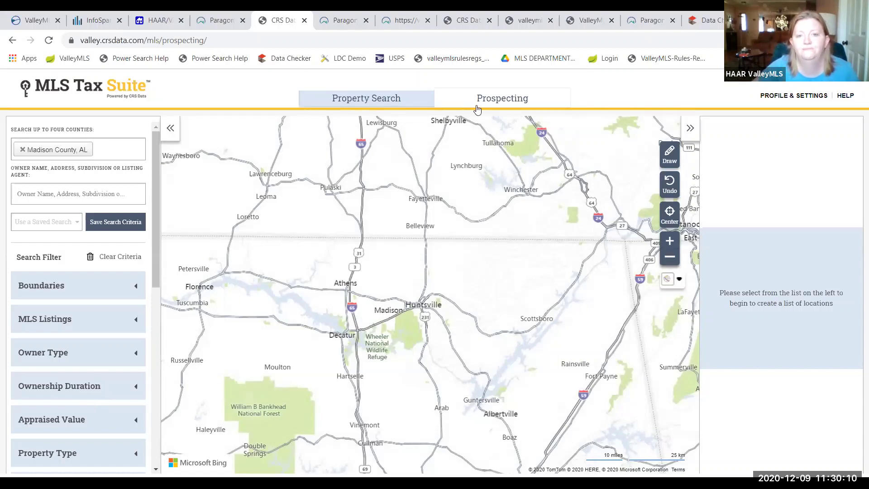
click(846, 100)
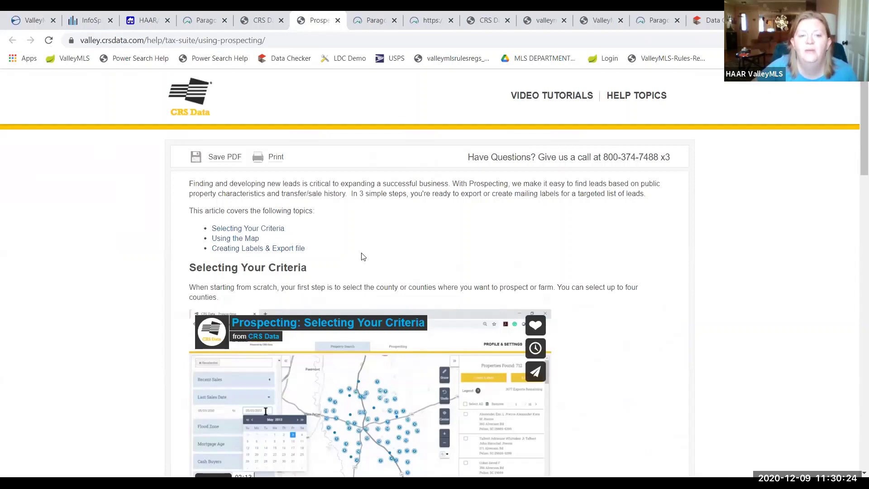
scroll(362, 254, down, 7)
scroll(361, 254, down, 1)
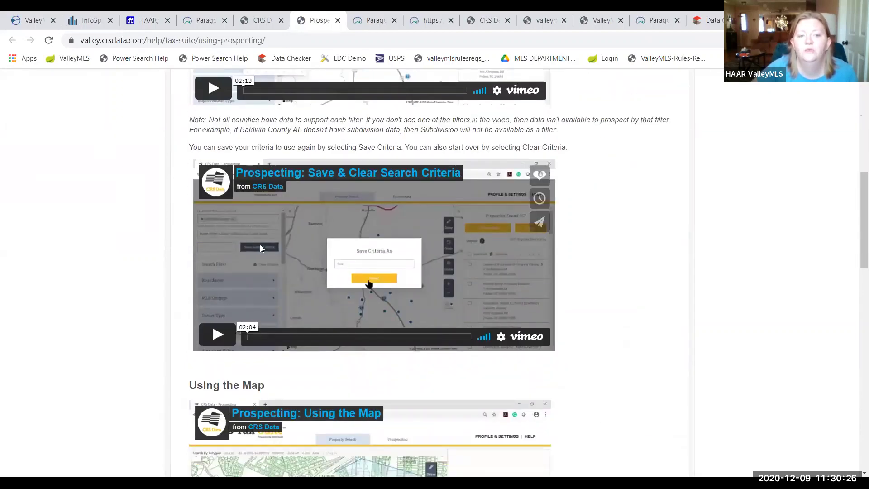
scroll(311, 337, down, 3)
scroll(311, 338, down, 6)
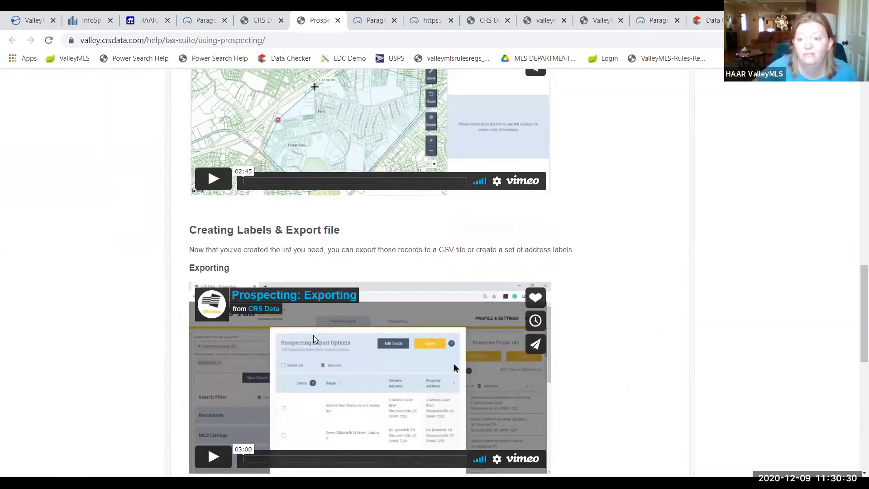
scroll(315, 338, up, 6)
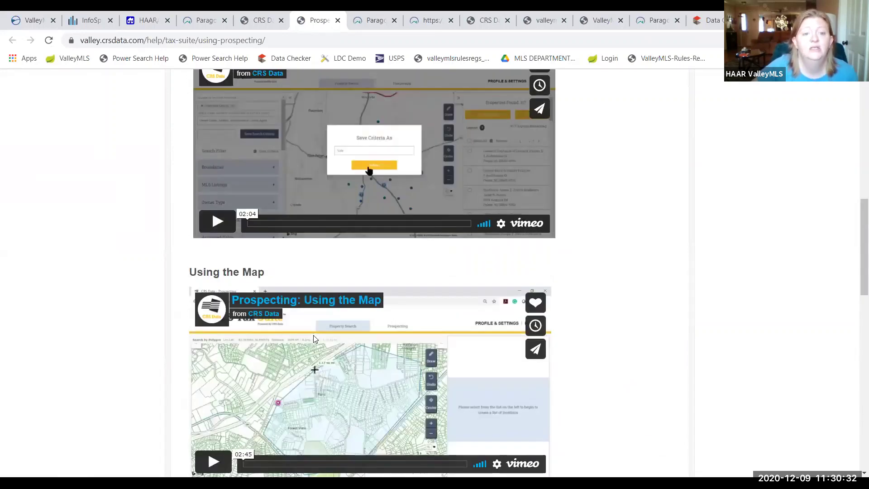
scroll(313, 339, up, 12)
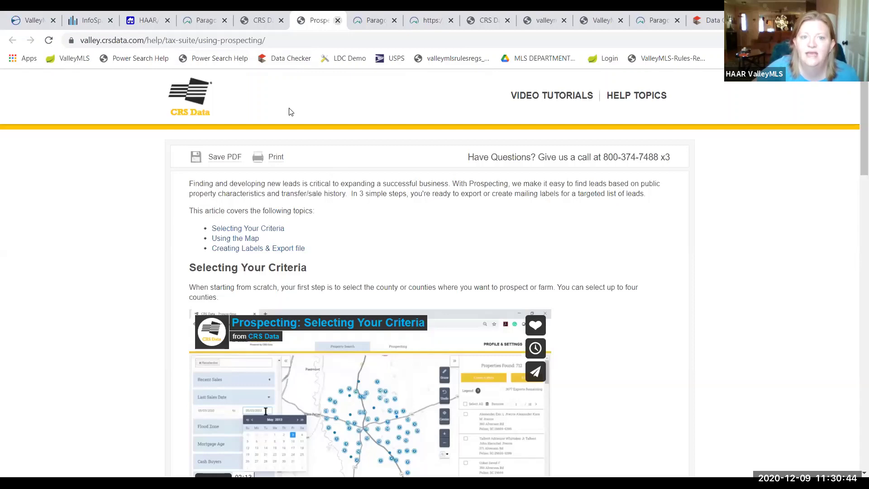
key(ctrl+w)
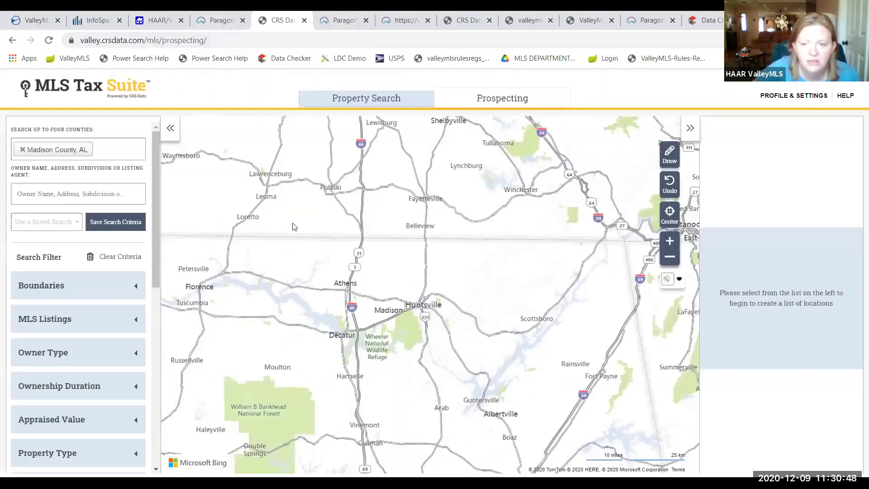
Step: Return to Property Search, look over the recent properties and open the Data Currency page
click(378, 101)
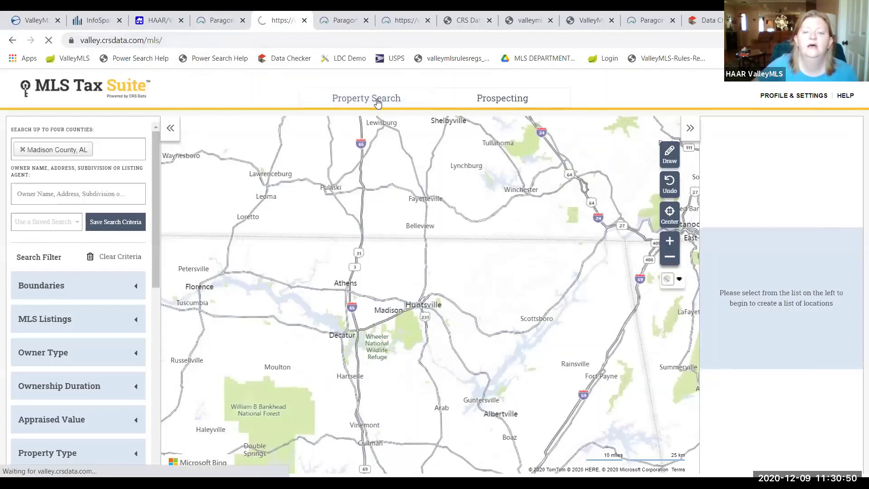
scroll(454, 238, down, 7)
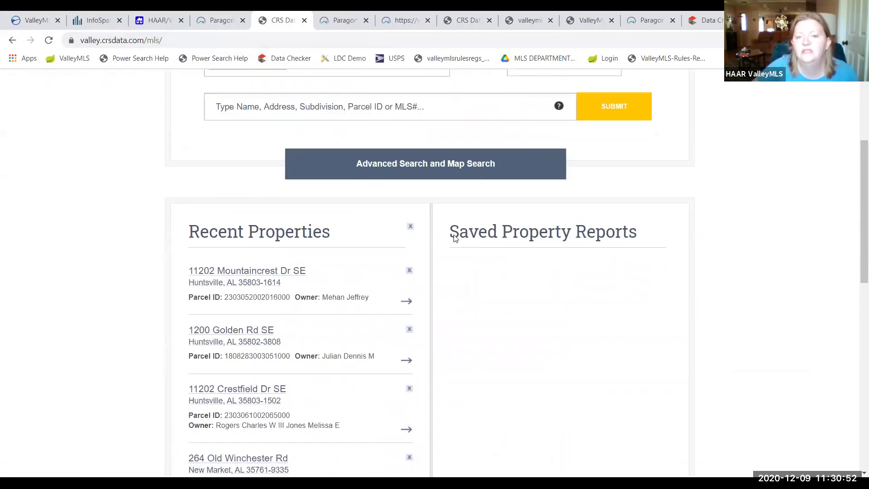
scroll(455, 238, down, 10)
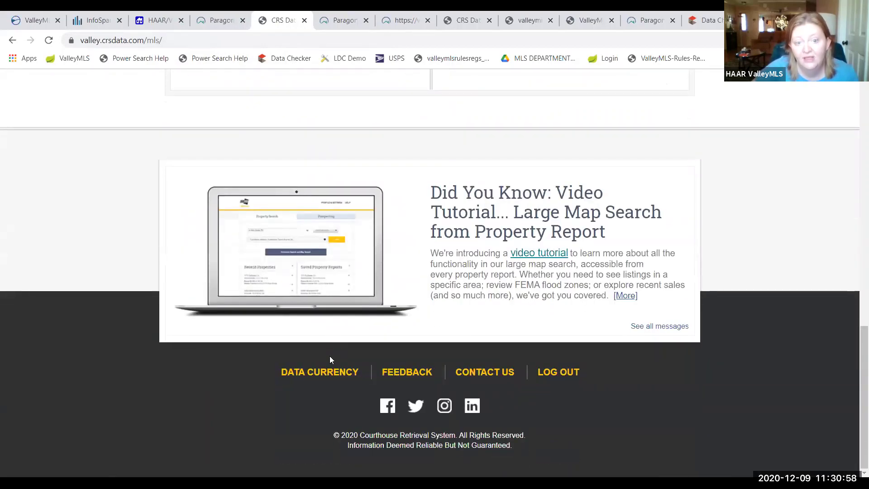
click(329, 378)
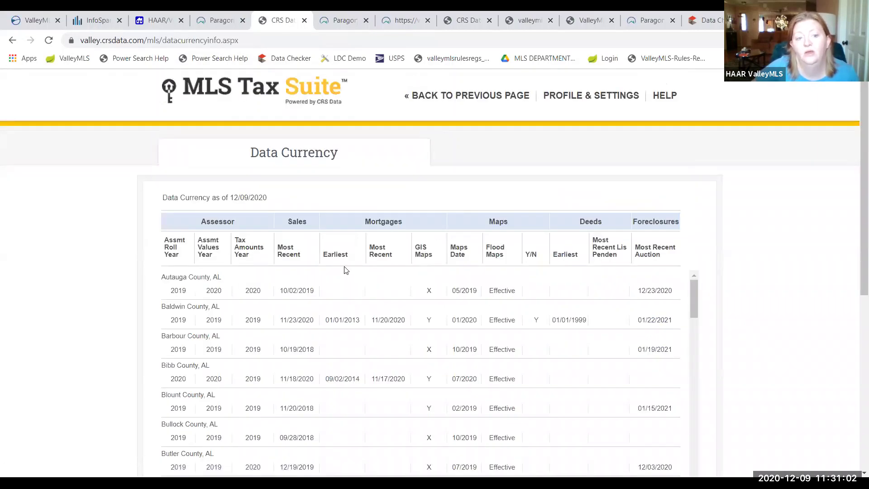
Step: Check the Data Currency table's assessor, sales and mortgage dates for Alabama counties including Madison County, and close the page
scroll(346, 270, down, 4)
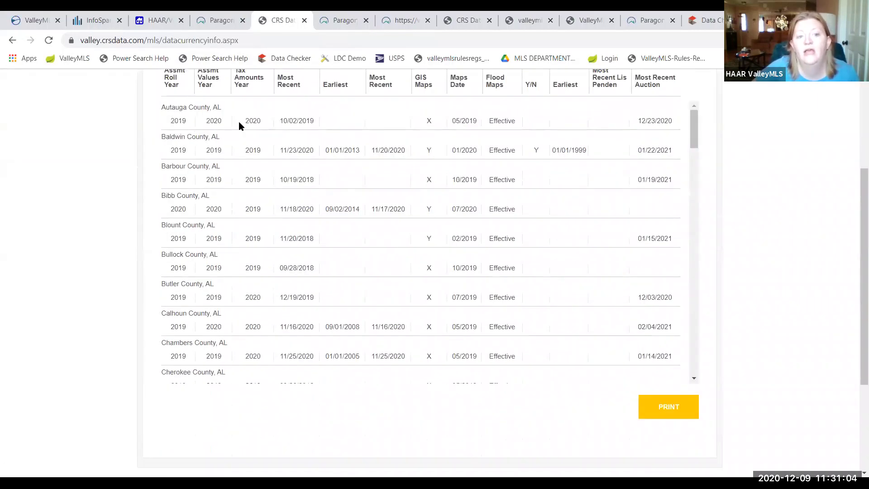
scroll(200, 156, up, 1)
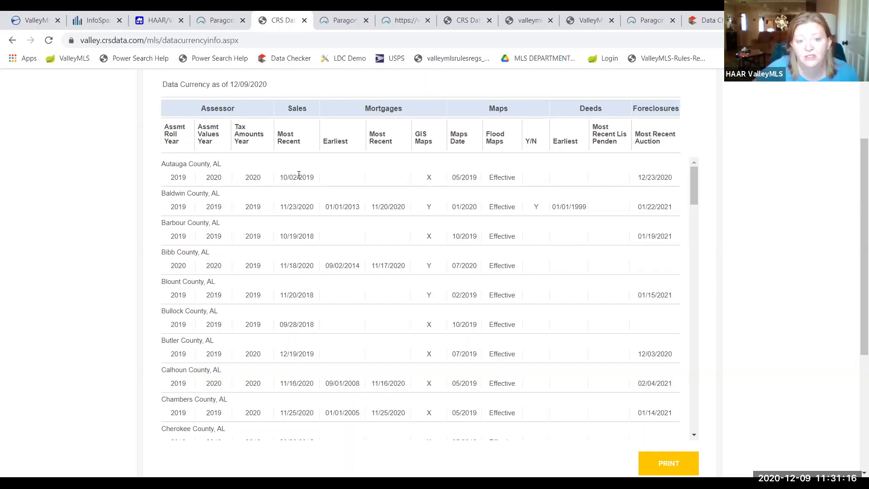
scroll(298, 175, down, 7)
scroll(298, 177, down, 15)
scroll(313, 177, down, 3)
scroll(294, 190, up, 1)
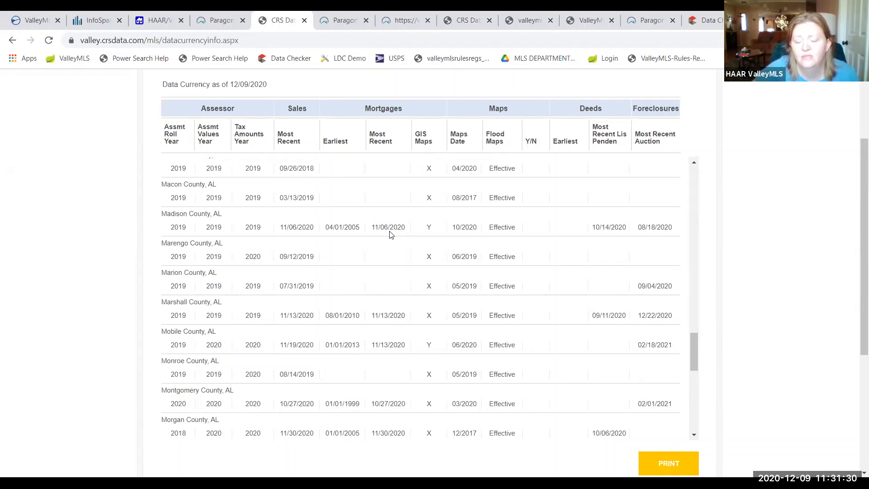
scroll(390, 234, up, 20)
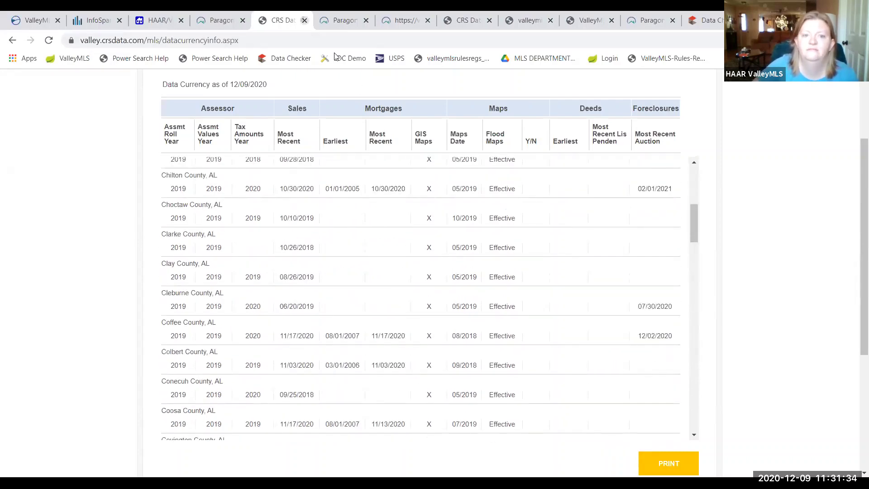
key(ctrl+w)
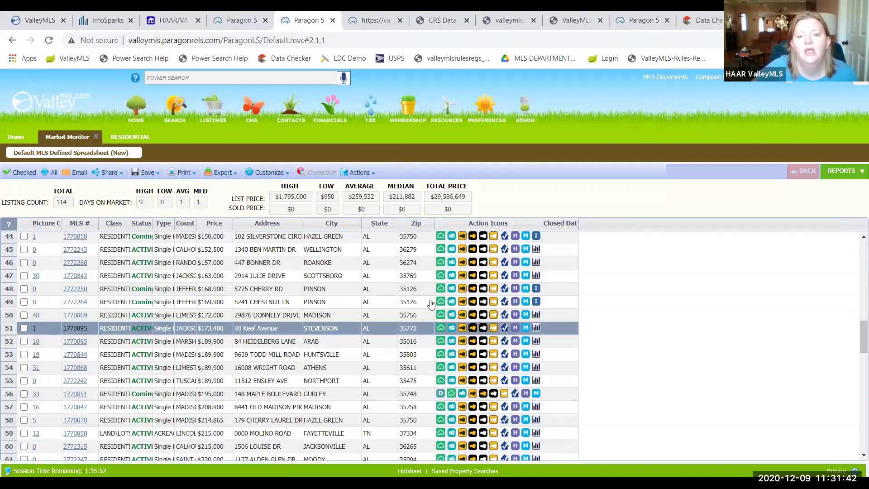
Step: Open the CRS Data comparables report for the $150,000 Hazel Green listing and examine its map, price charts, search parameters and comparable properties
click(475, 237)
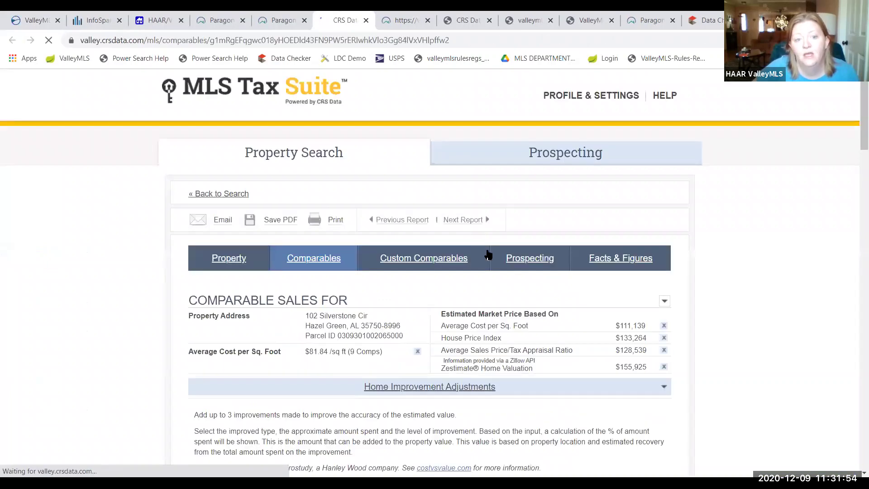
scroll(563, 356, down, 5)
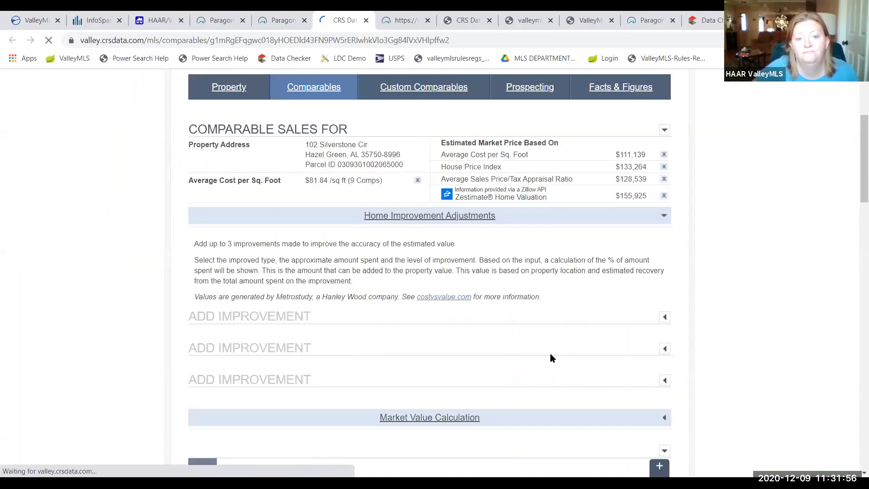
scroll(511, 324, down, 3)
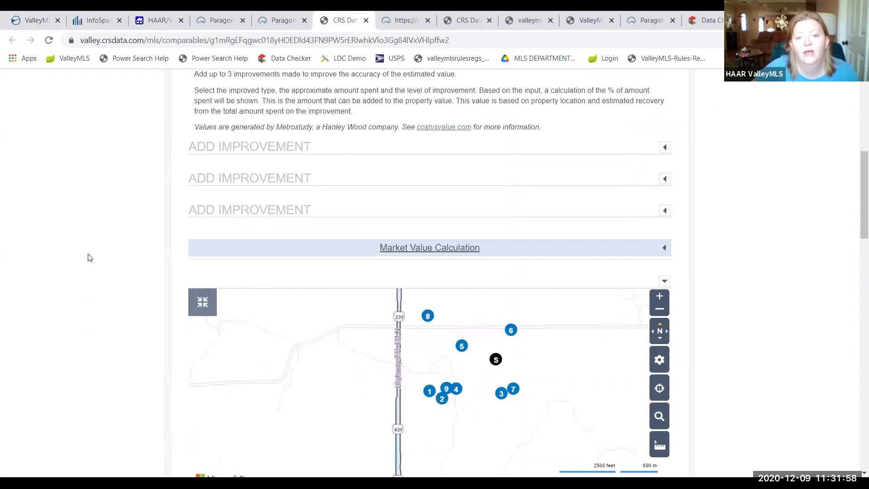
scroll(94, 252, down, 9)
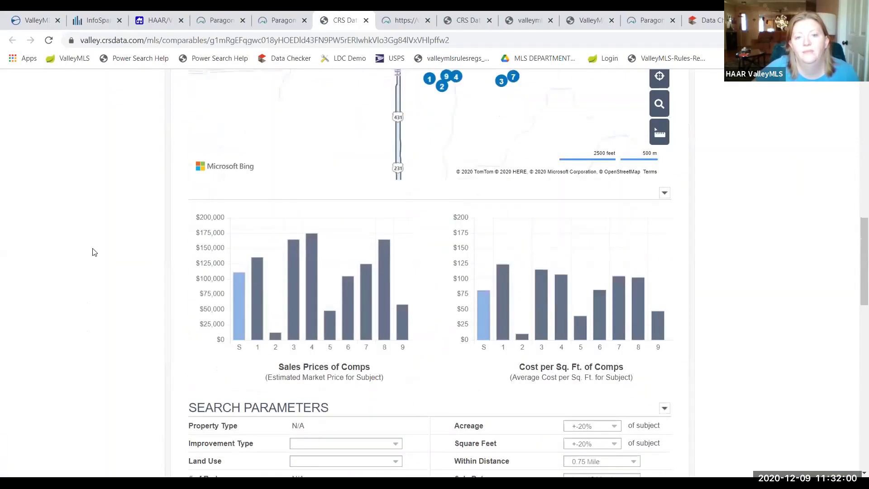
scroll(94, 252, up, 4)
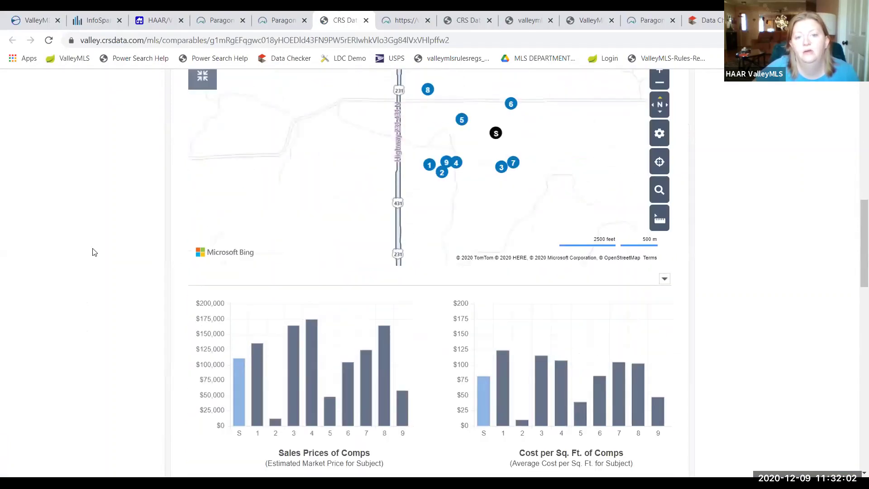
scroll(505, 195, down, 2)
scroll(505, 196, up, 3)
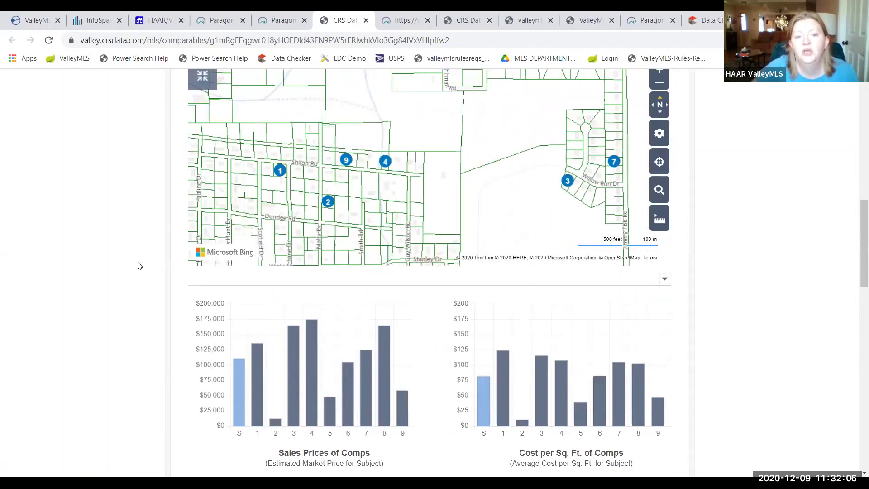
scroll(132, 268, down, 5)
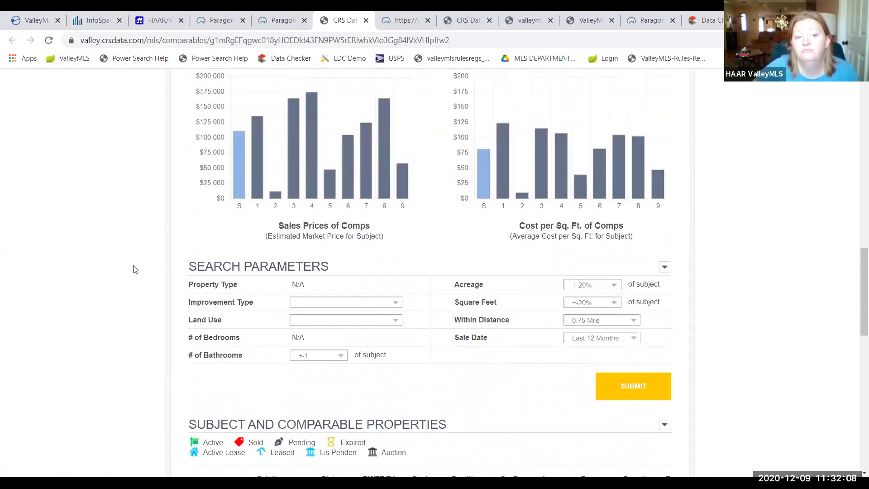
scroll(134, 270, down, 10)
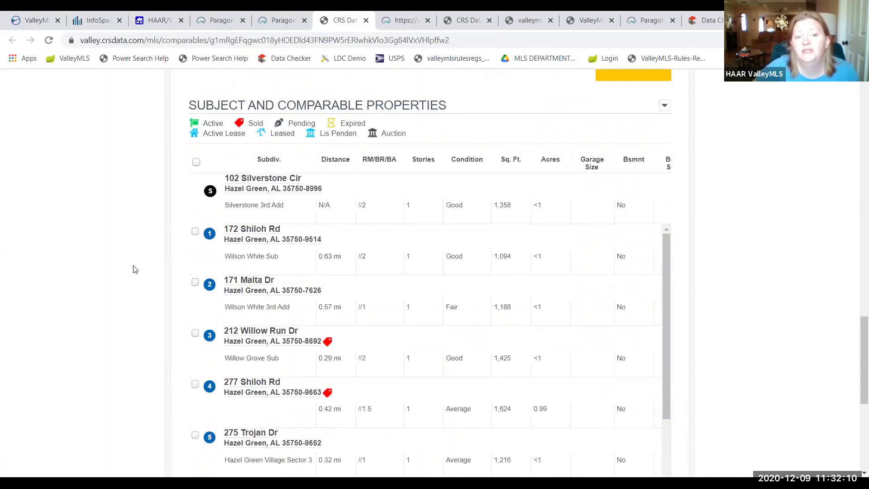
Step: Examine the remaining comparable properties and the report's keep, remove and output options, ending back at the search parameters
scroll(135, 270, down, 2)
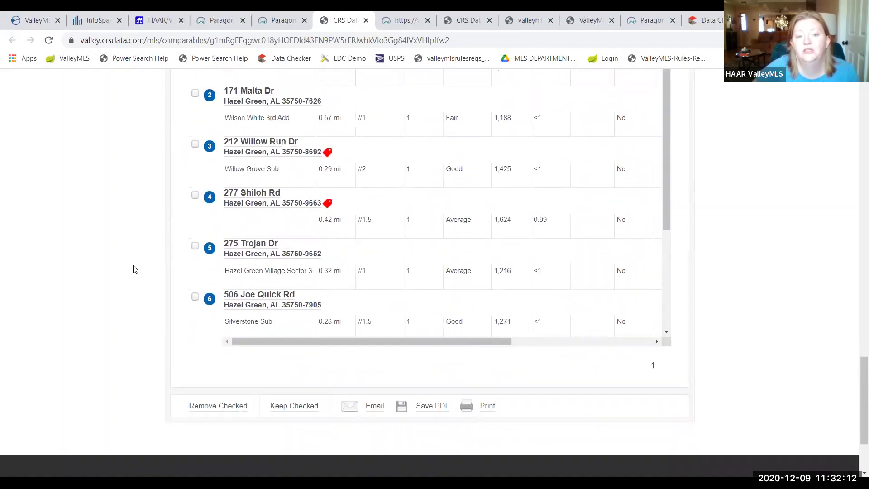
scroll(134, 270, down, 3)
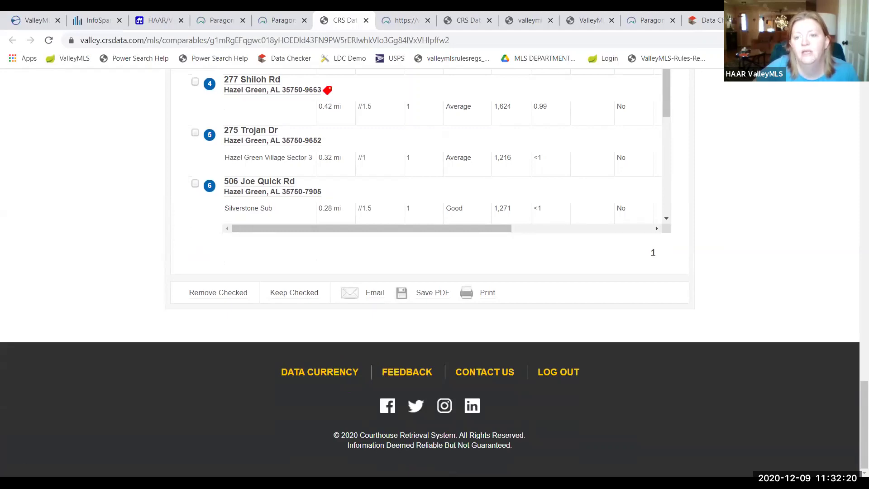
scroll(743, 107, up, 12)
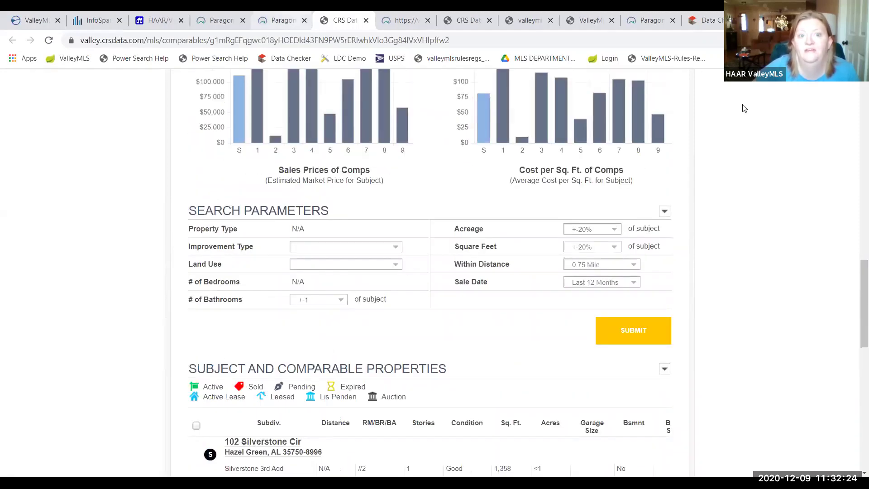
Step: Return to Paragon's Market Monitor, view the CRS Data property map for the $150,000 Hazel Green listing, and close it
key(ctrl+shift+Tab)
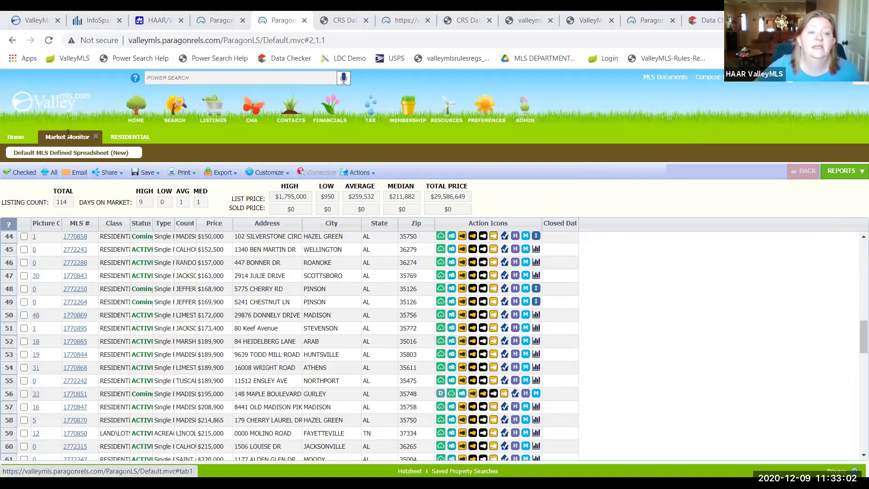
click(461, 240)
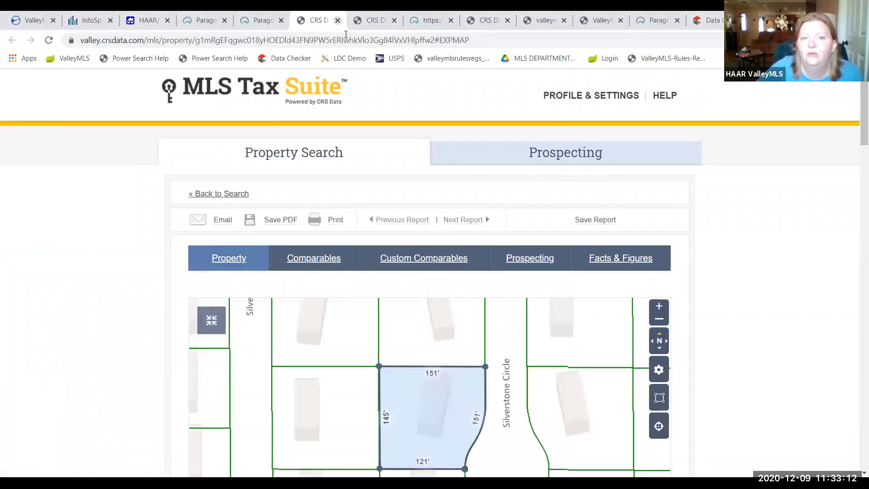
click(337, 20)
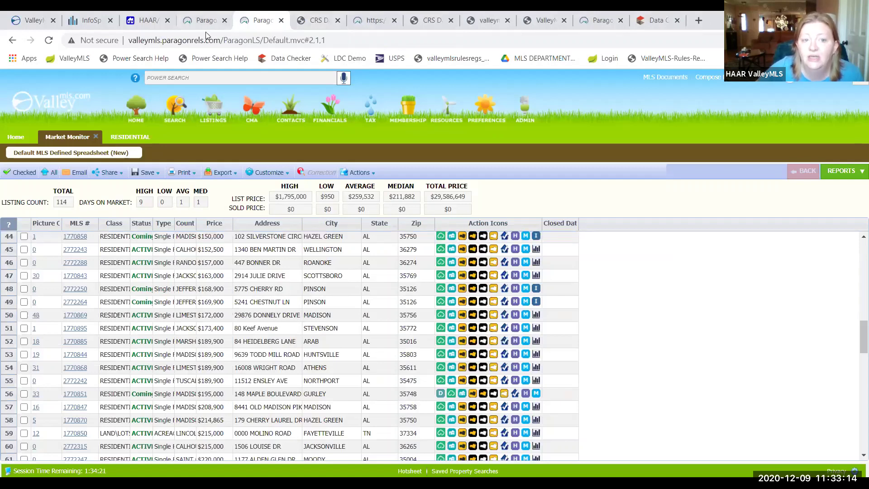
Step: Display Paragon's tax options for CRS Data autofill and search, Property Watch and county assessor links
click(370, 110)
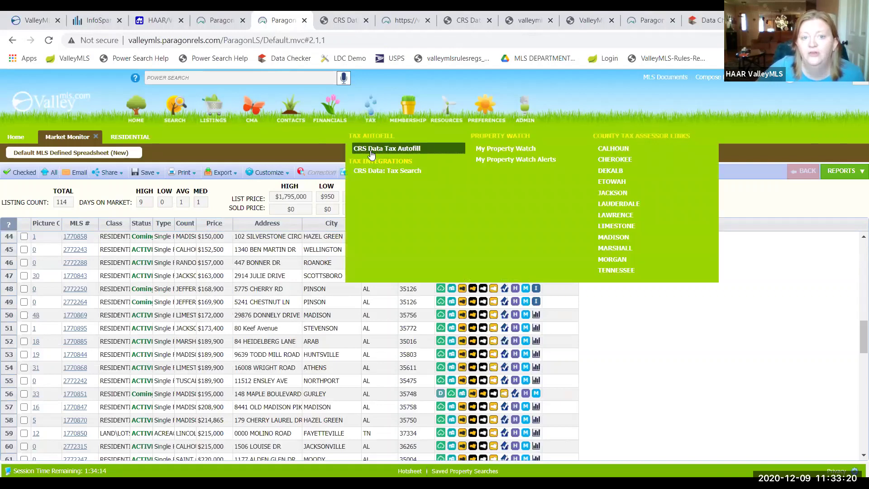